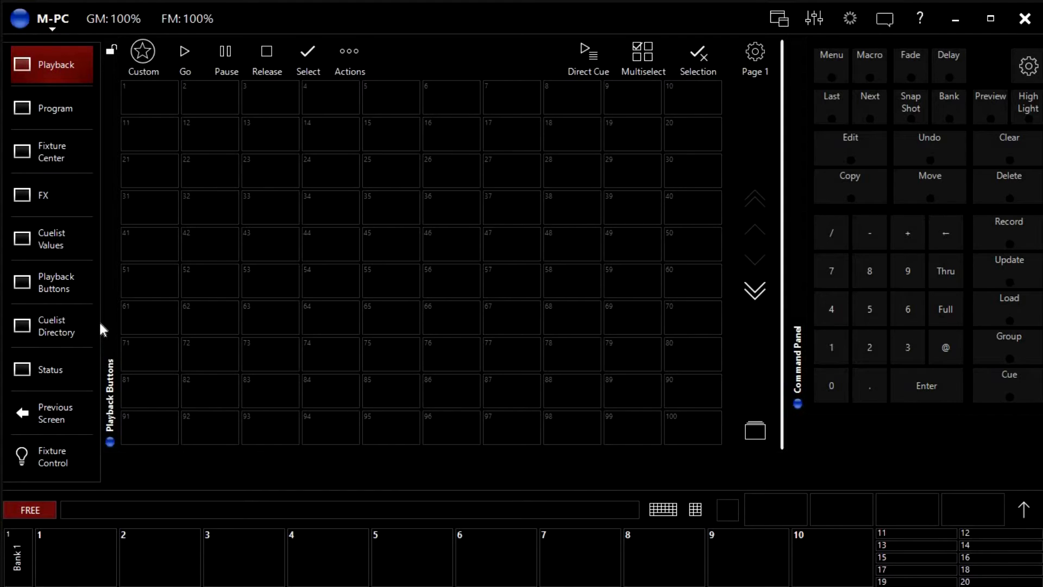
Step: Go to the programming view and select only the Tri 12 fixture
{"action": "left_click", "coordinate": [50, 118]}
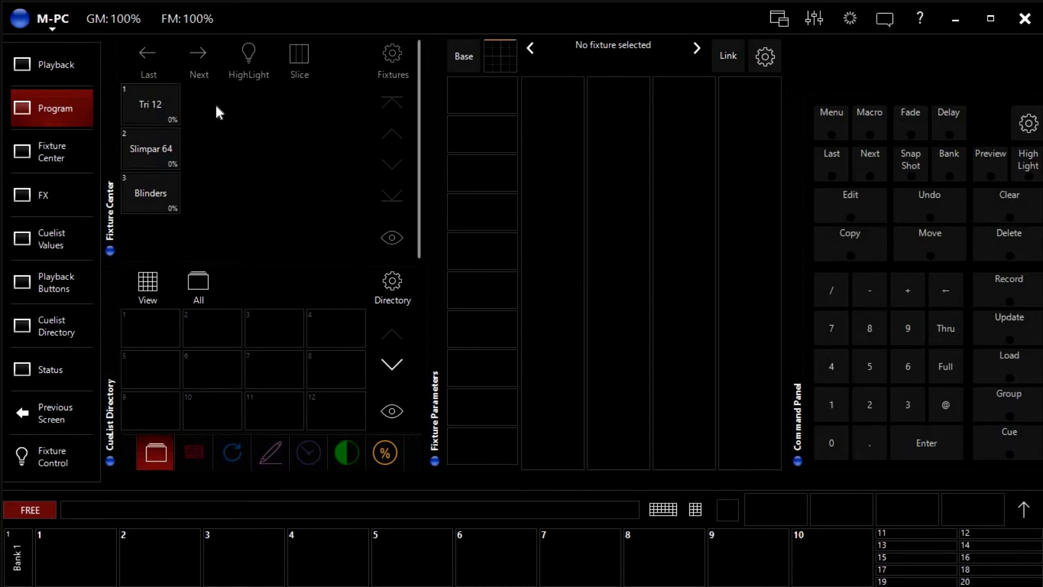
{"action": "left_click", "coordinate": [155, 107]}
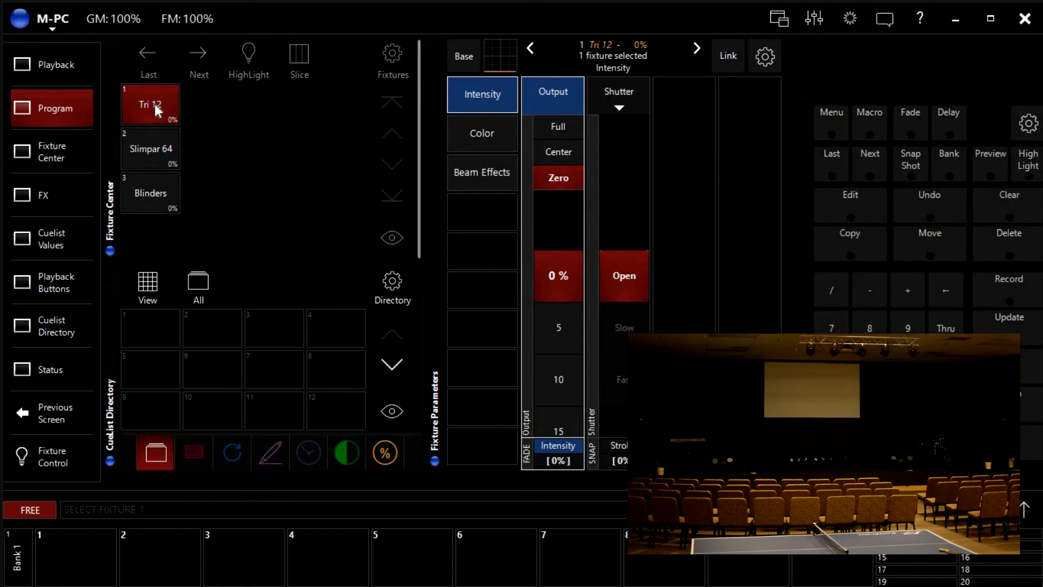
{"action": "left_click", "coordinate": [146, 143]}
{"action": "left_click", "coordinate": [149, 104]}
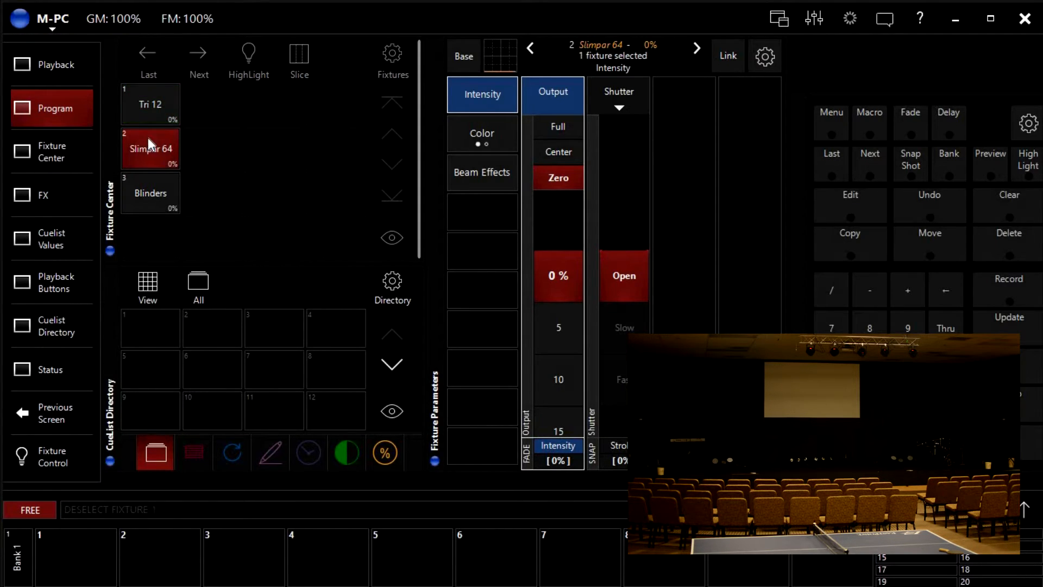
{"action": "left_click", "coordinate": [149, 138]}
{"action": "left_click", "coordinate": [156, 99]}
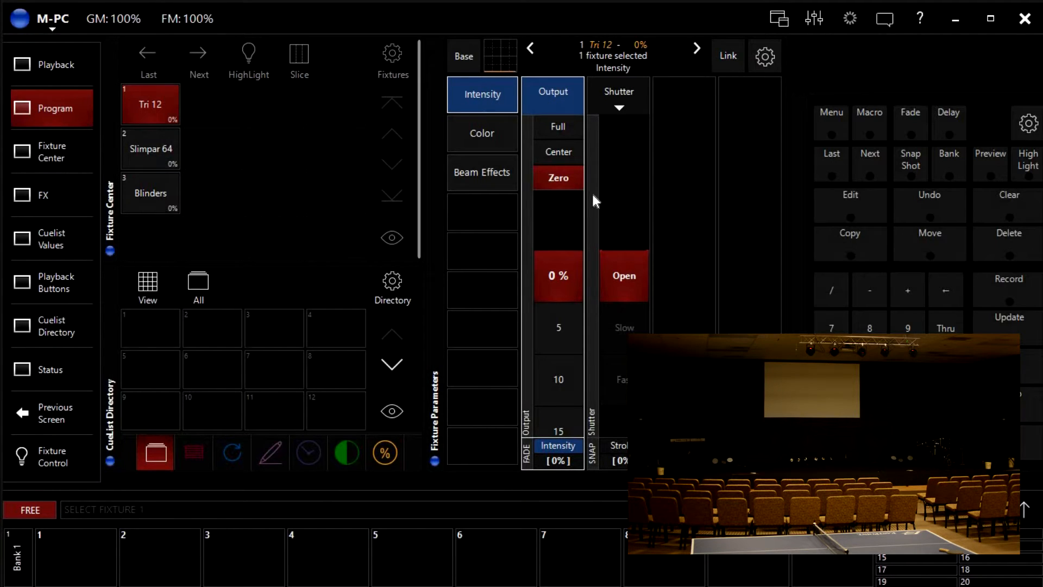
Step: Look through the Tri 12's color, beam effects and intensity parameters
{"action": "left_click", "coordinate": [474, 135]}
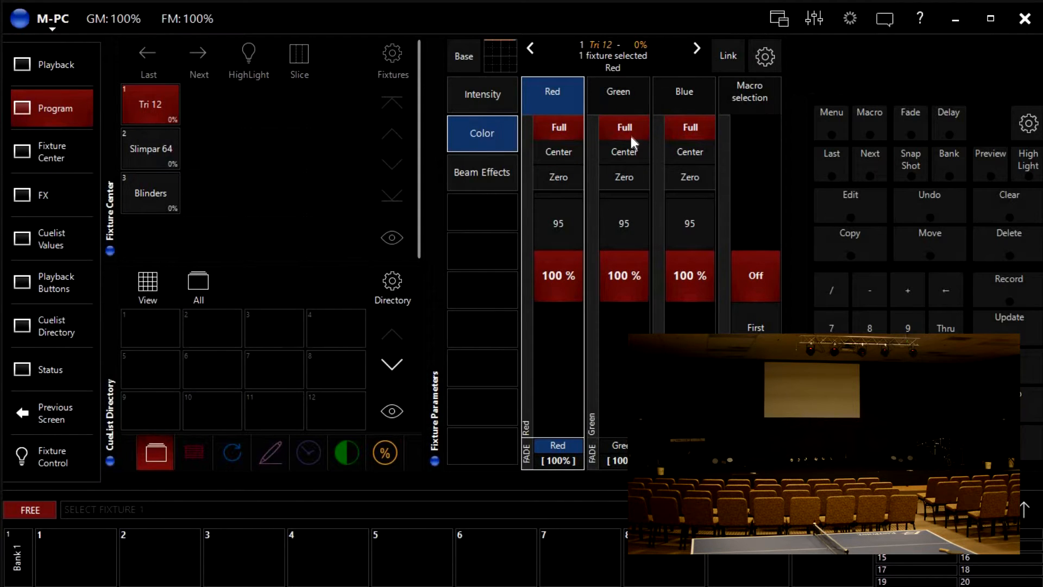
{"action": "left_click", "coordinate": [488, 175]}
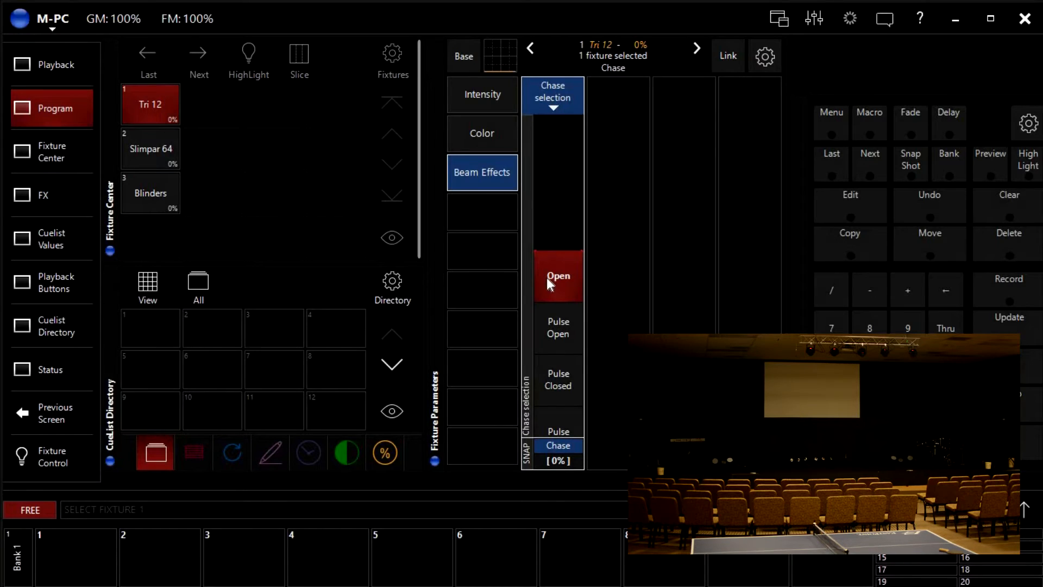
{"action": "left_click", "coordinate": [485, 95]}
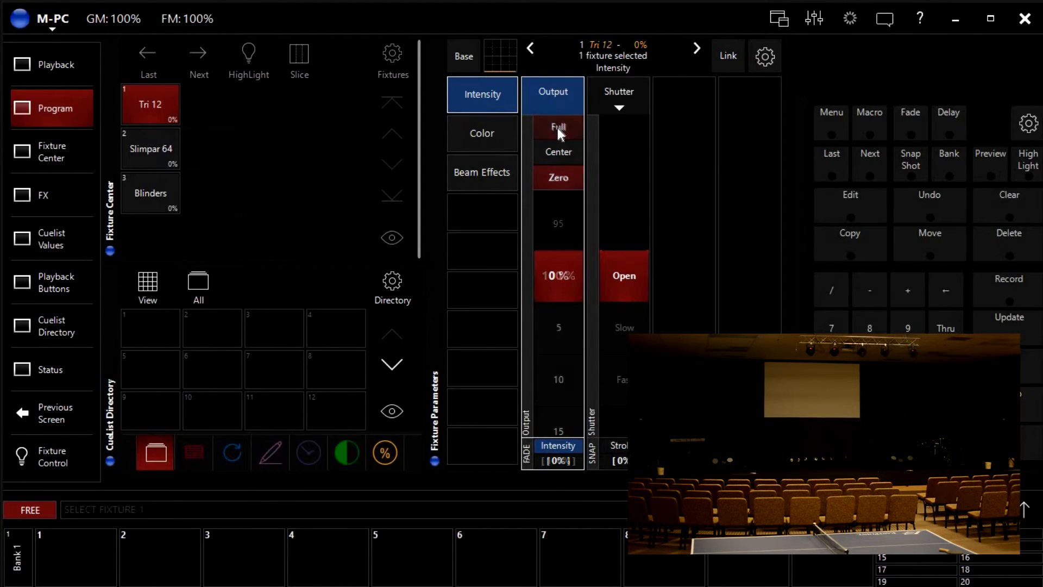
Step: Adjust the Tri 12's intensity output, finish at full (100%), and check the list of output presets
{"action": "left_click", "coordinate": [558, 129]}
{"action": "left_click_drag", "start_coordinate": [553, 234], "coordinate": [553, 380]}
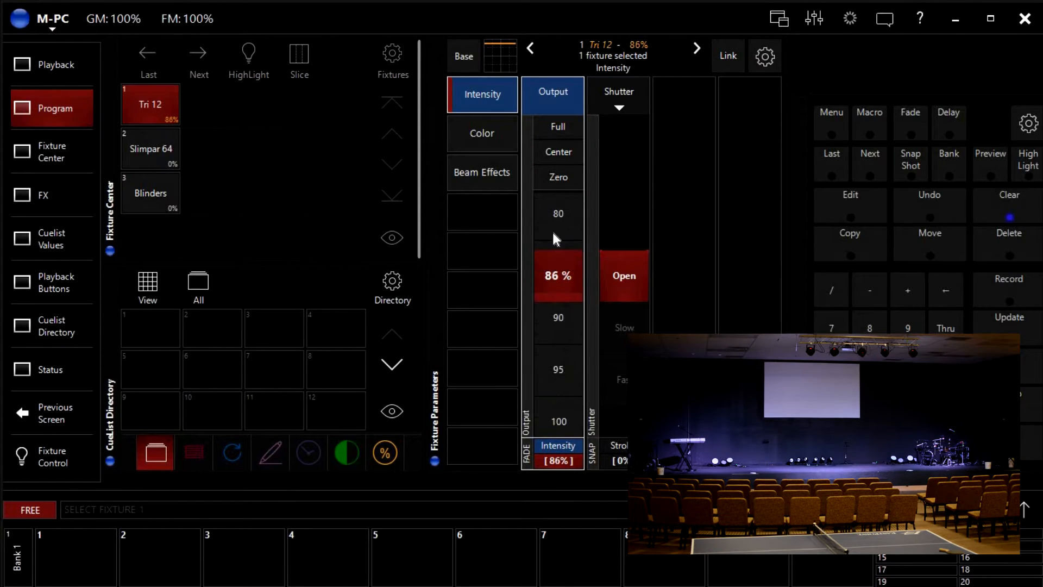
{"action": "left_click_drag", "start_coordinate": [553, 233], "coordinate": [553, 586]}
{"action": "left_click_drag", "start_coordinate": [553, 275], "coordinate": [553, 187]}
{"action": "mouse_move", "coordinate": [553, 234]}
{"action": "left_mouse_down"}
{"action": "mouse_move", "coordinate": [553, 304]}
{"action": "mouse_move", "coordinate": [553, 239]}
{"action": "left_mouse_up"}
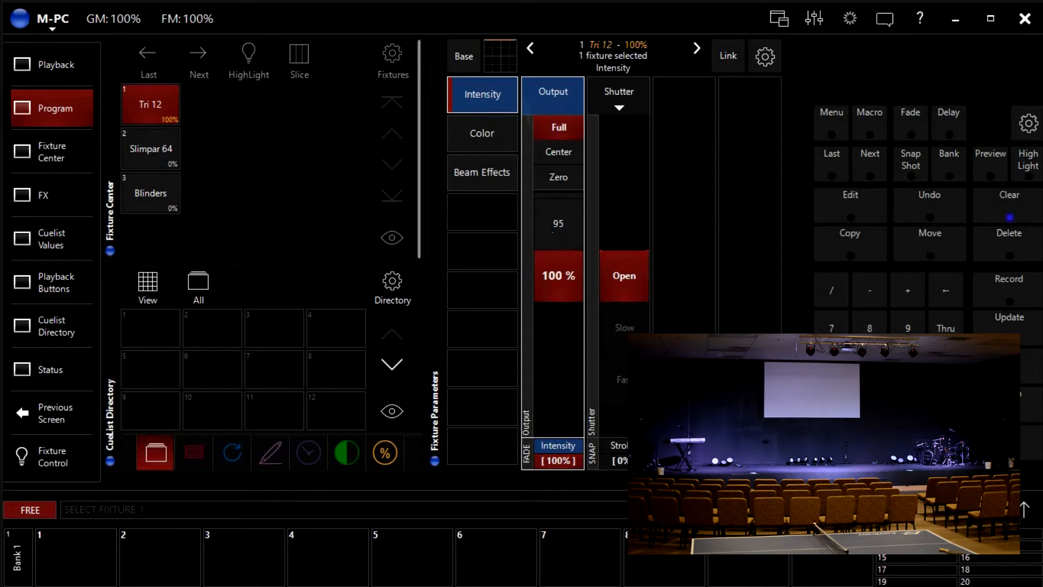
{"action": "left_click", "coordinate": [558, 460]}
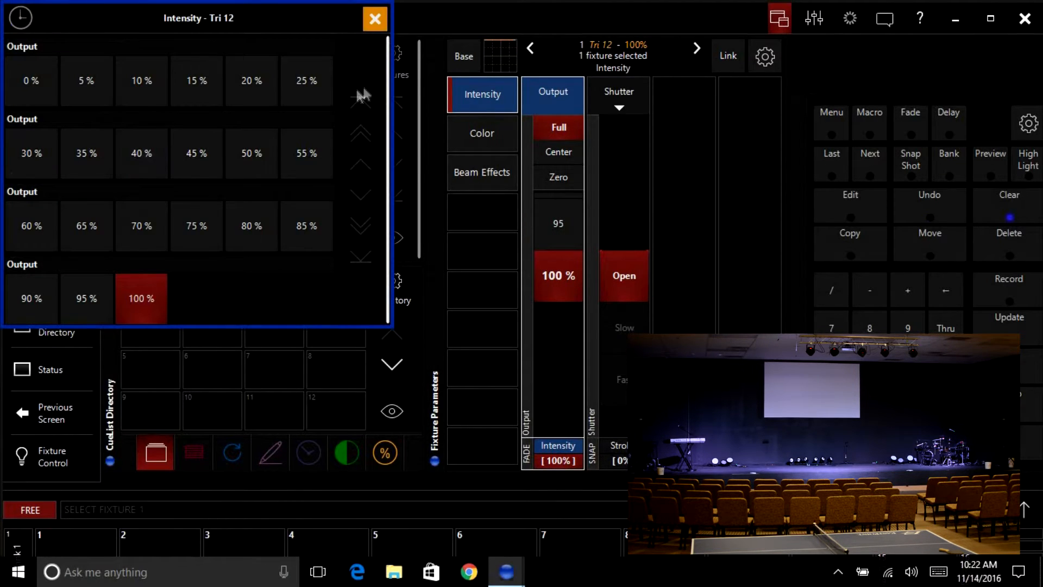
{"action": "left_click", "coordinate": [374, 19]}
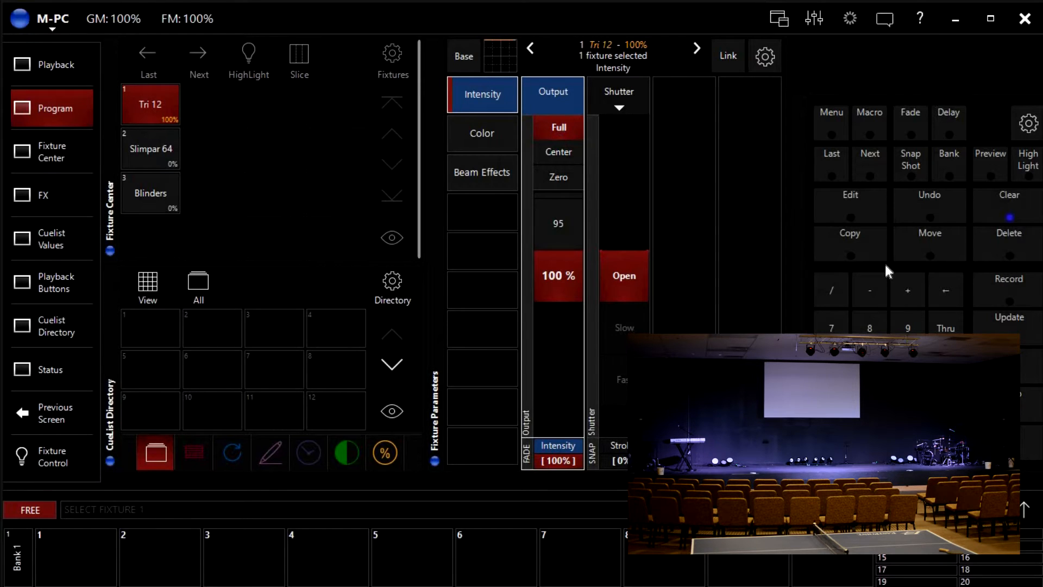
Step: Record the Tri 12 look on playback button 1 as a Cuelist named "FOH White"
{"action": "left_click", "coordinate": [990, 289]}
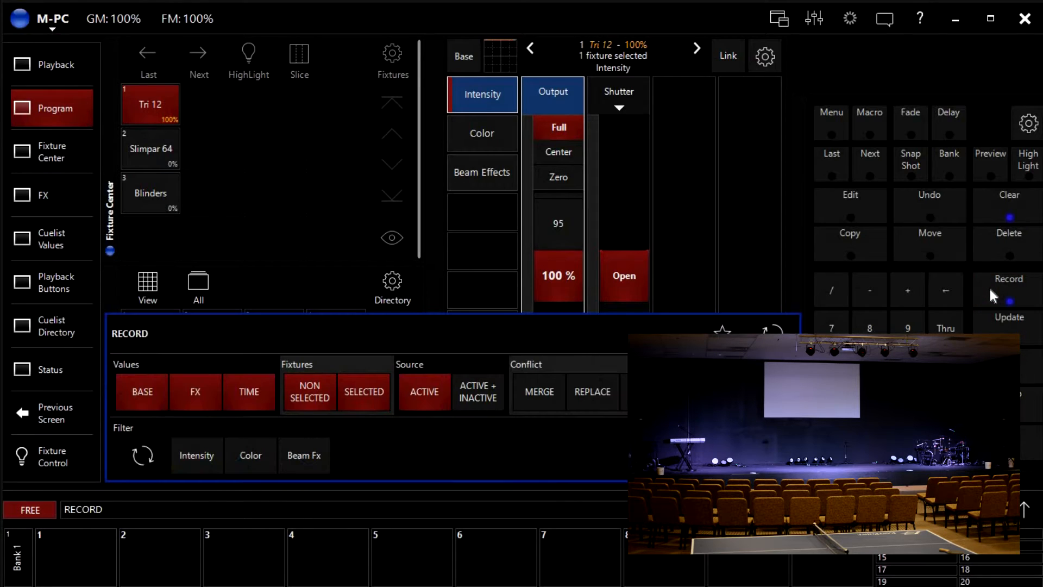
{"action": "left_click", "coordinate": [39, 65]}
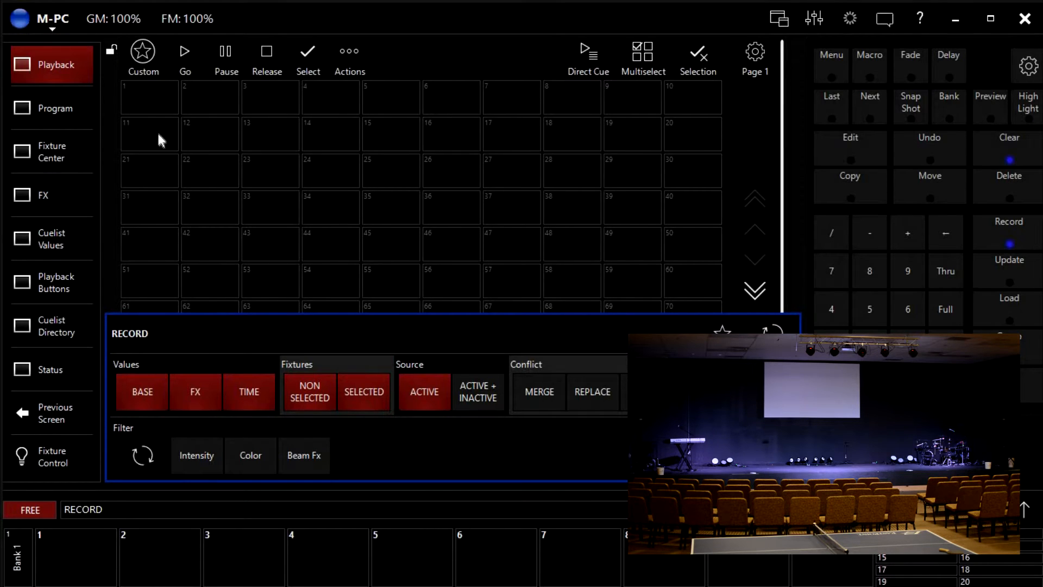
{"action": "left_click", "coordinate": [150, 102]}
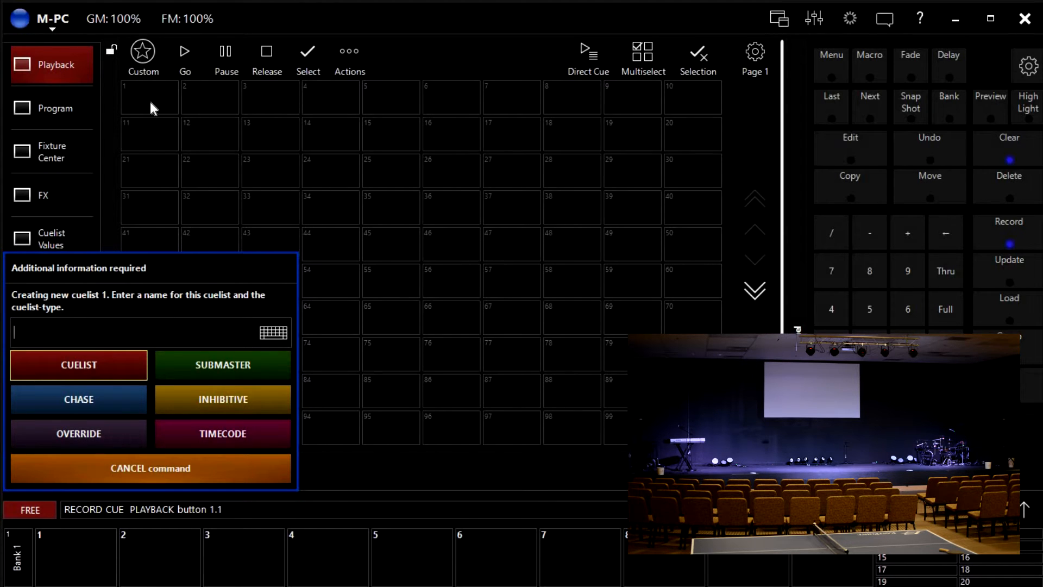
{"action": "type", "text": "FOH "}
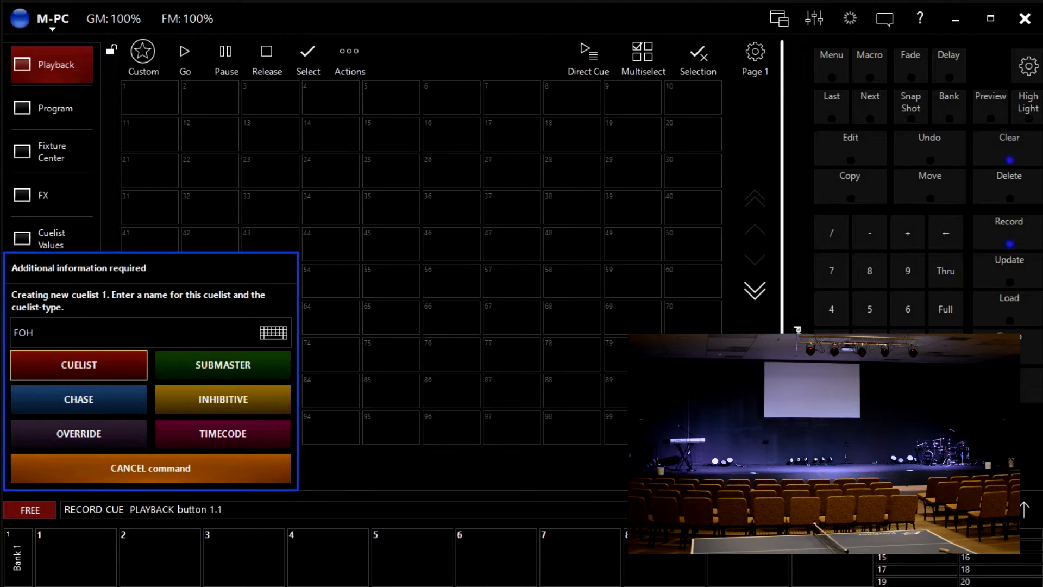
{"action": "type", "text": "White"}
{"action": "left_click", "coordinate": [86, 367]}
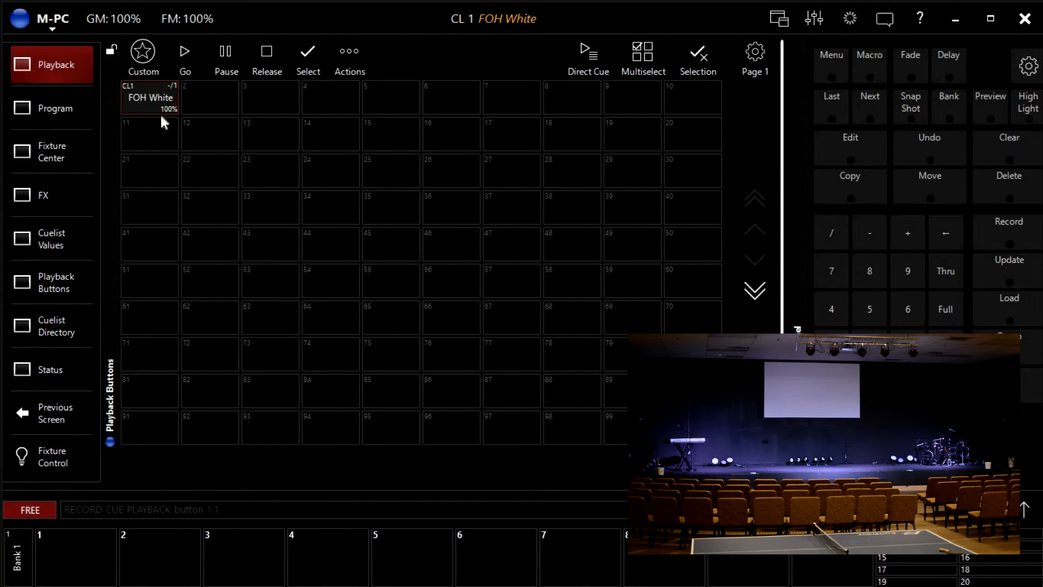
Step: Clear the programmer and bring the Slimpar 64 fixture's intensity output to full
{"action": "left_click", "coordinate": [1000, 145]}
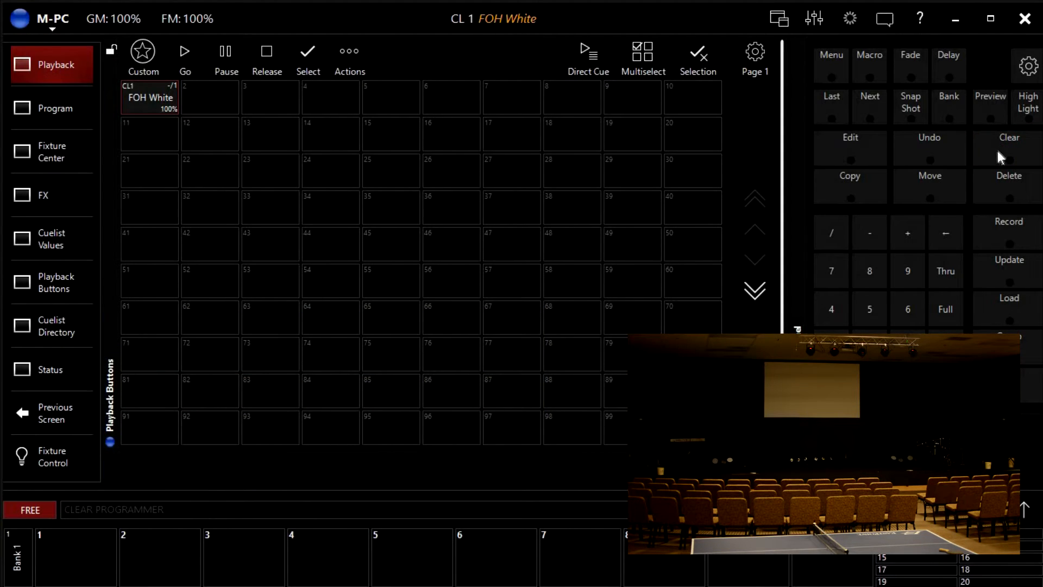
{"action": "left_click", "coordinate": [56, 110]}
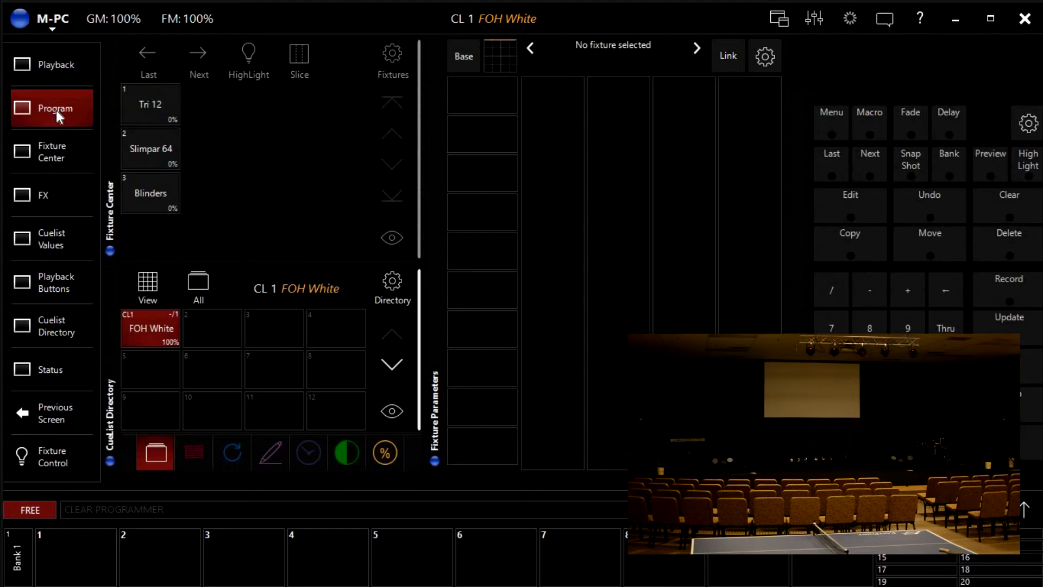
{"action": "left_click", "coordinate": [147, 149]}
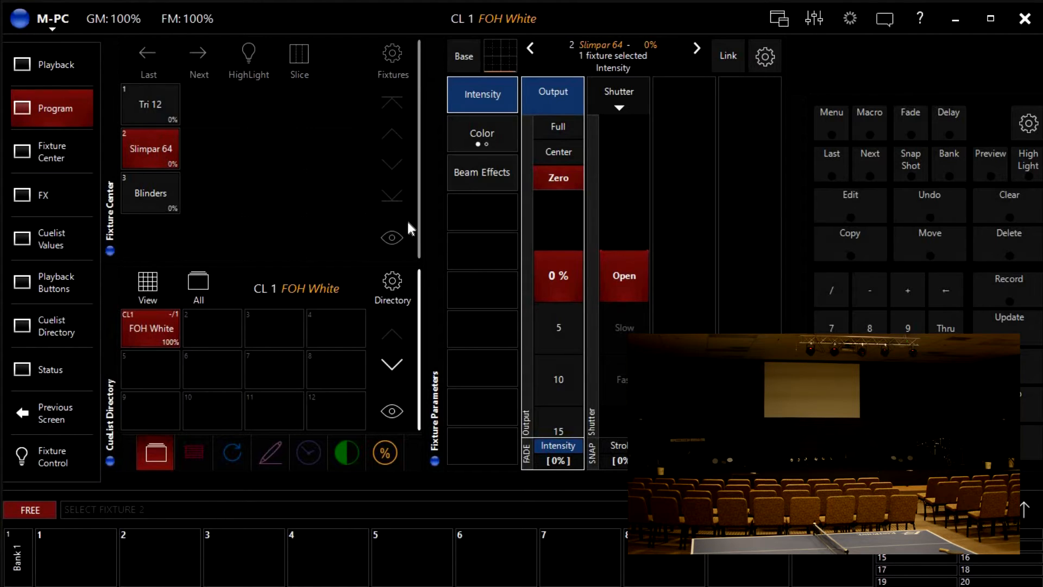
{"action": "left_click", "coordinate": [558, 128]}
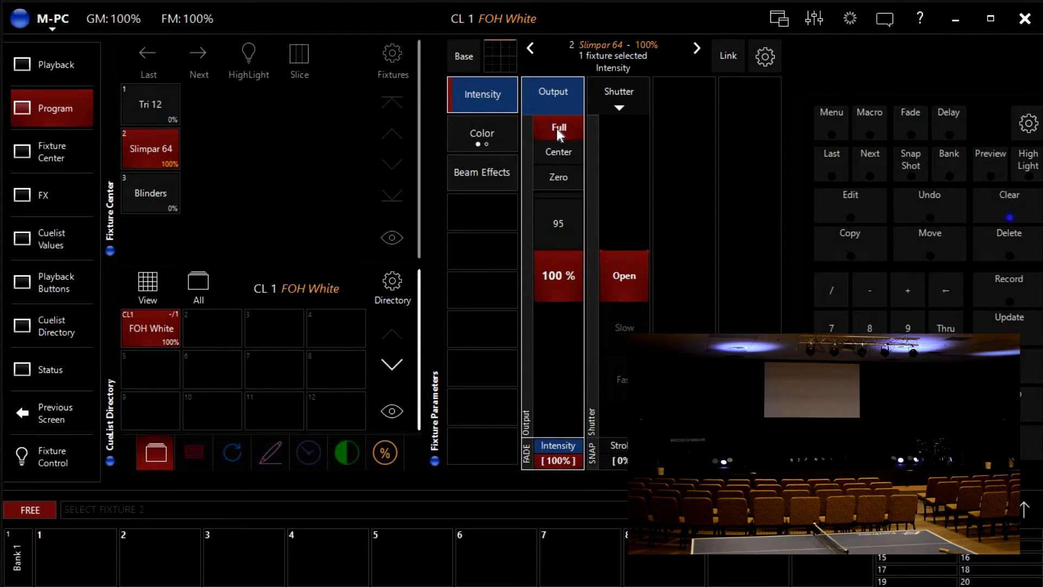
Step: Try out the Slimpar 64's red, green and blue color levels, returning them to 100%
{"action": "left_click", "coordinate": [471, 132]}
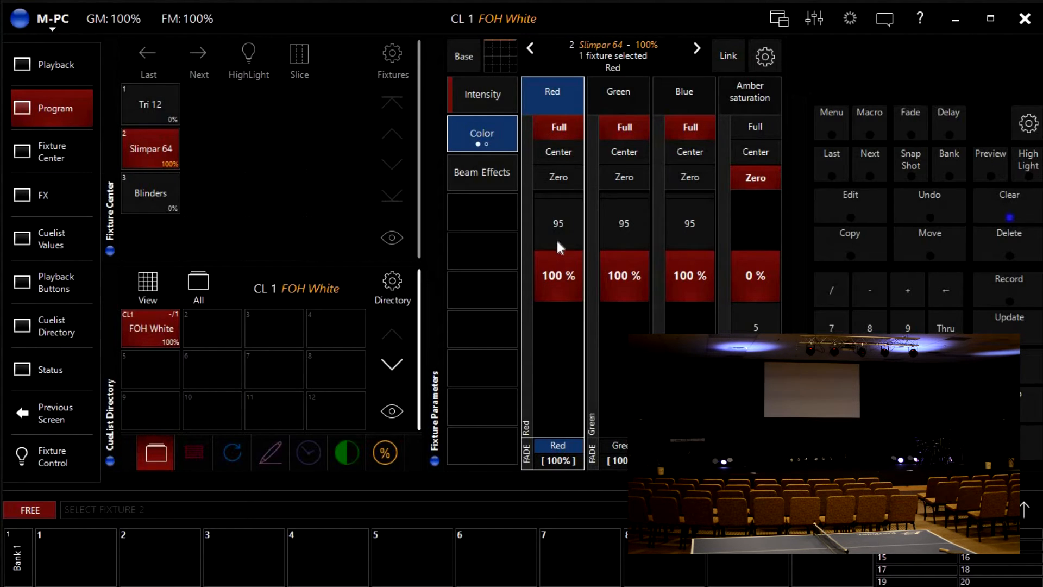
{"action": "left_click_drag", "start_coordinate": [558, 242], "coordinate": [563, 394]}
{"action": "left_click_drag", "start_coordinate": [556, 304], "coordinate": [553, 142]}
{"action": "left_click_drag", "start_coordinate": [560, 225], "coordinate": [543, 60]}
{"action": "left_click_drag", "start_coordinate": [570, 391], "coordinate": [549, 81]}
{"action": "left_click_drag", "start_coordinate": [623, 196], "coordinate": [623, 87]}
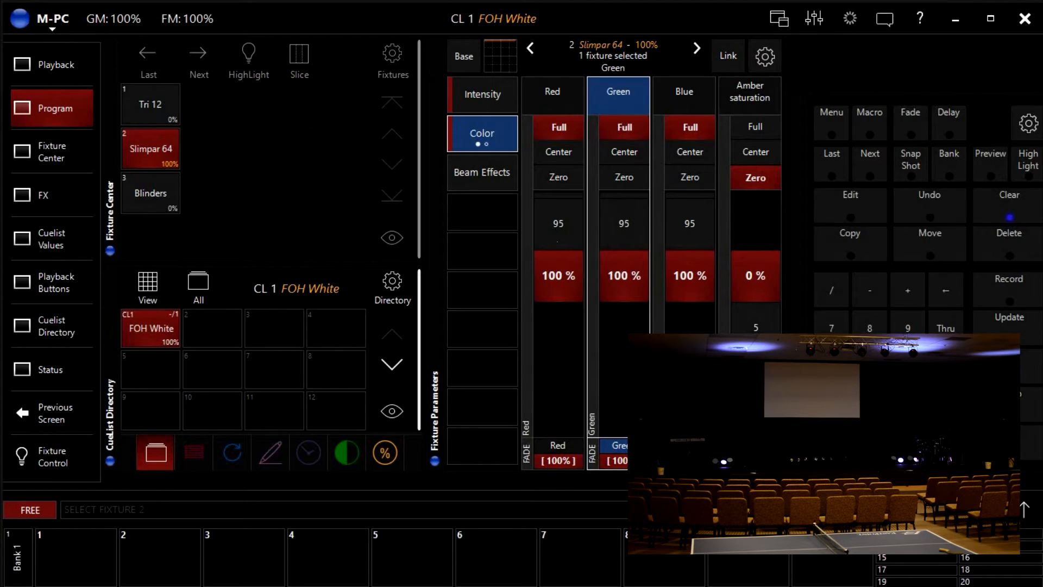
{"action": "mouse_move", "coordinate": [690, 229]}
{"action": "left_mouse_down"}
{"action": "mouse_move", "coordinate": [690, 261]}
{"action": "mouse_move", "coordinate": [690, 223]}
{"action": "left_mouse_up"}
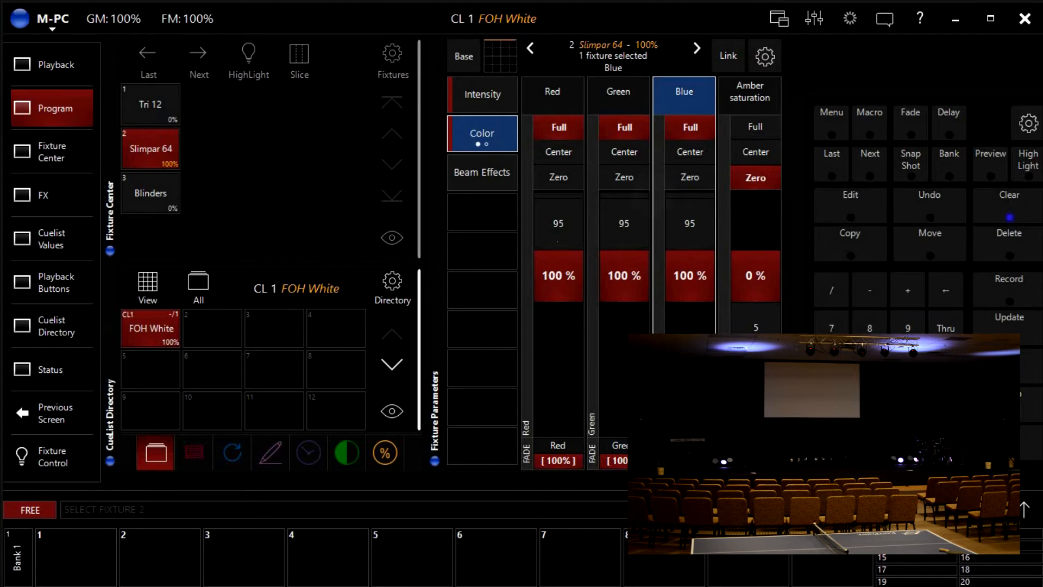
Step: Set the Slimpar 64's red, green and blue levels to zero, trying green at full along the way
{"action": "left_click", "coordinate": [690, 177]}
{"action": "left_click", "coordinate": [624, 177]}
{"action": "left_click", "coordinate": [558, 178]}
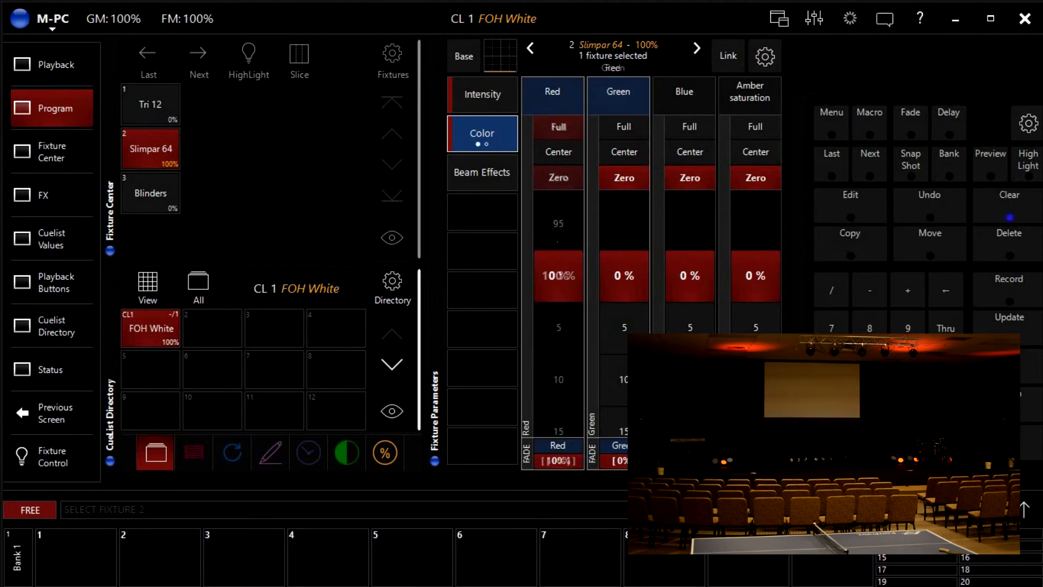
{"action": "left_click", "coordinate": [624, 126]}
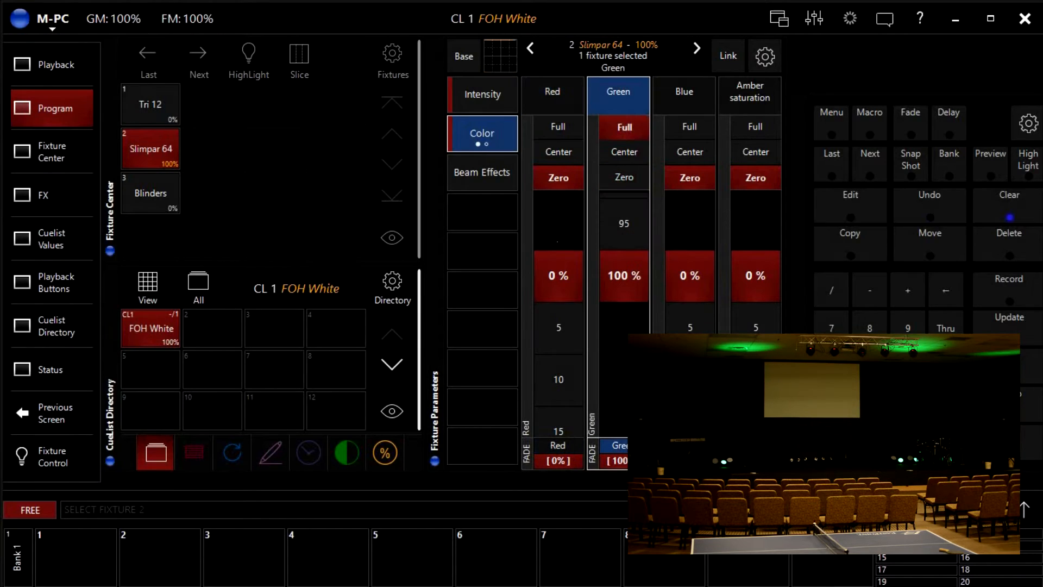
{"action": "left_click", "coordinate": [624, 178]}
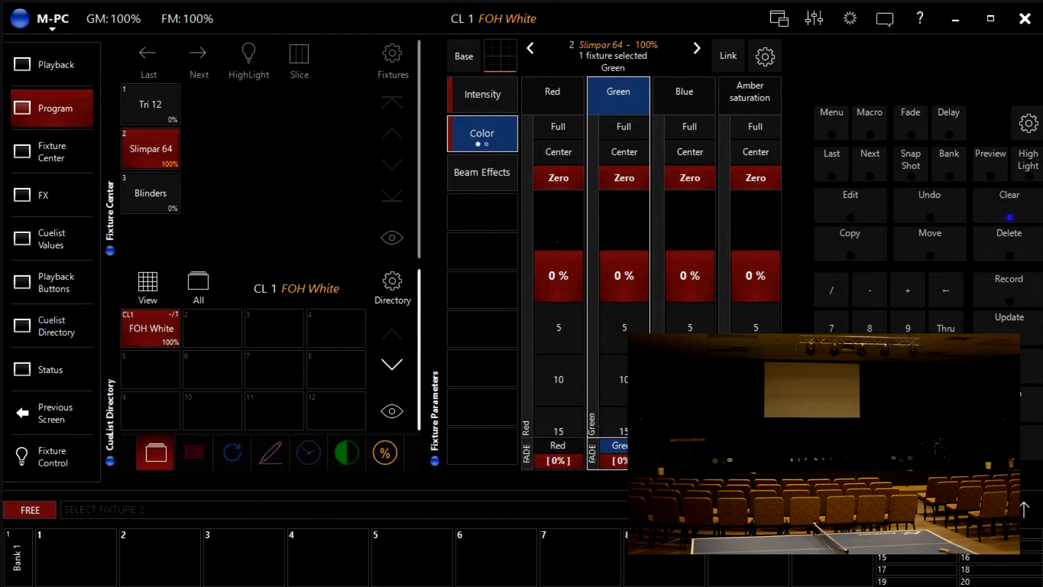
Step: Choose pure red at full brightness (C 0, M 255, Y 255) for the Slimpar 64 in the color picker
{"action": "left_click", "coordinate": [551, 457]}
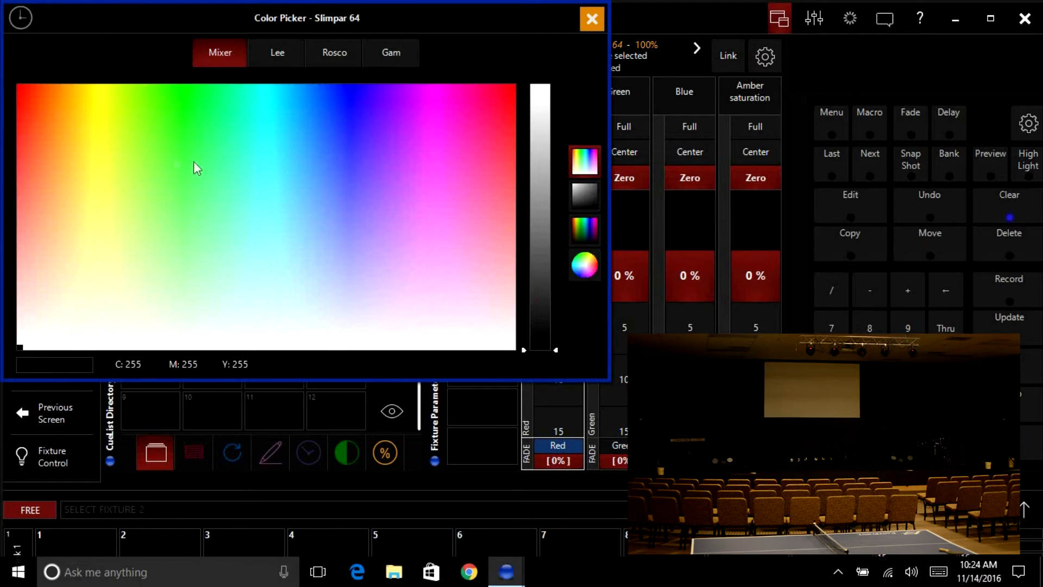
{"action": "left_click", "coordinate": [16, 83]}
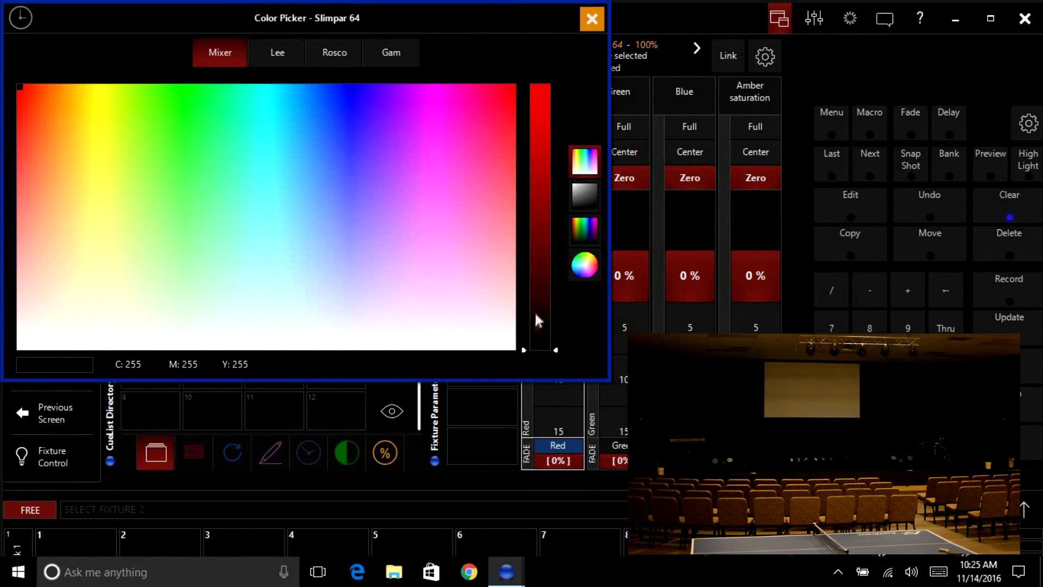
{"action": "left_click_drag", "start_coordinate": [521, 348], "coordinate": [525, 82]}
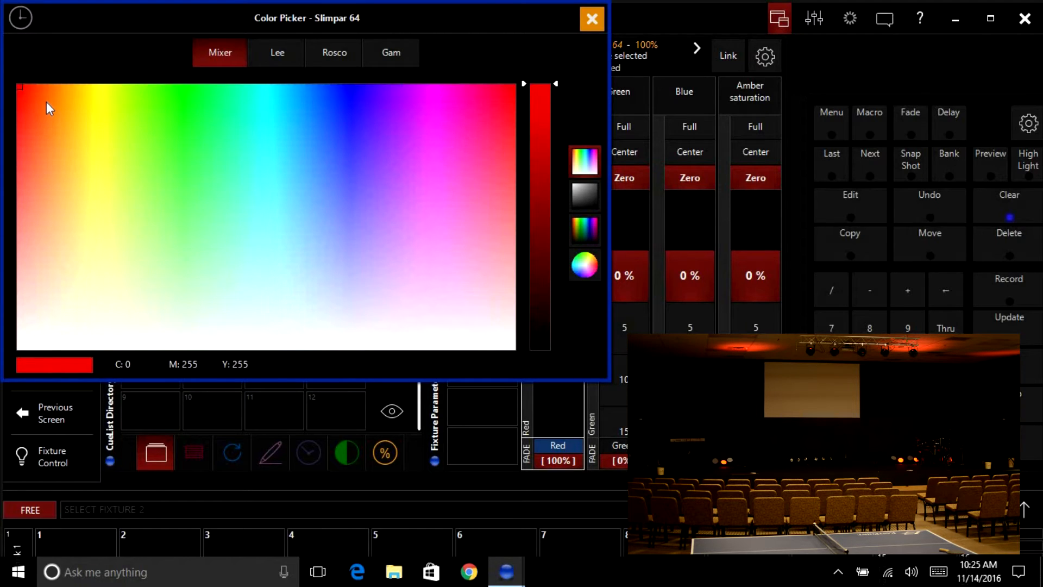
{"action": "mouse_move", "coordinate": [68, 96]}
{"action": "left_mouse_down"}
{"action": "mouse_move", "coordinate": [60, 81]}
{"action": "mouse_move", "coordinate": [14, 77]}
{"action": "left_mouse_up"}
{"action": "left_click_drag", "start_coordinate": [450, 27], "coordinate": [546, 148]}
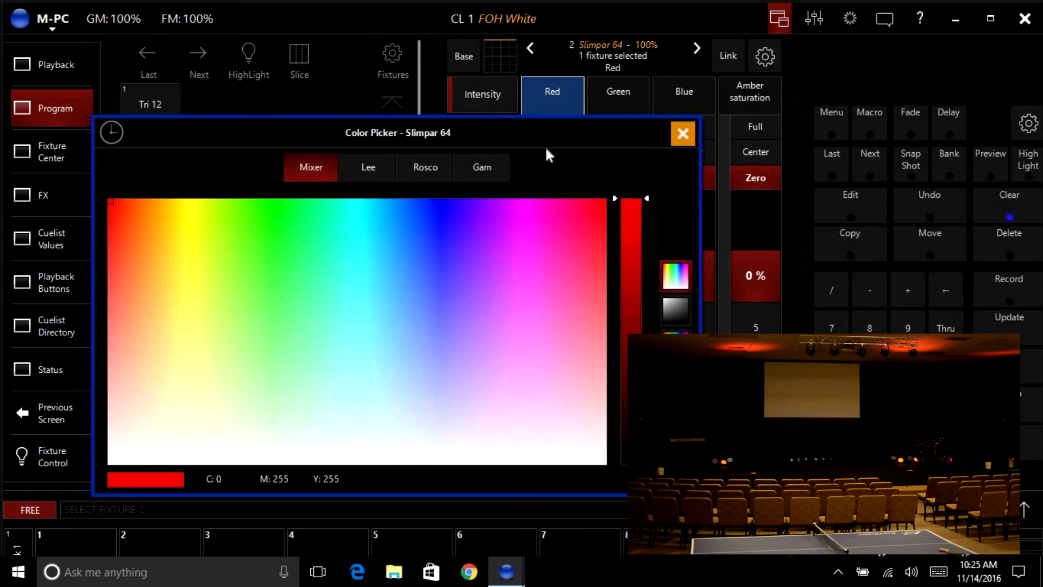
{"action": "left_click", "coordinate": [683, 134]}
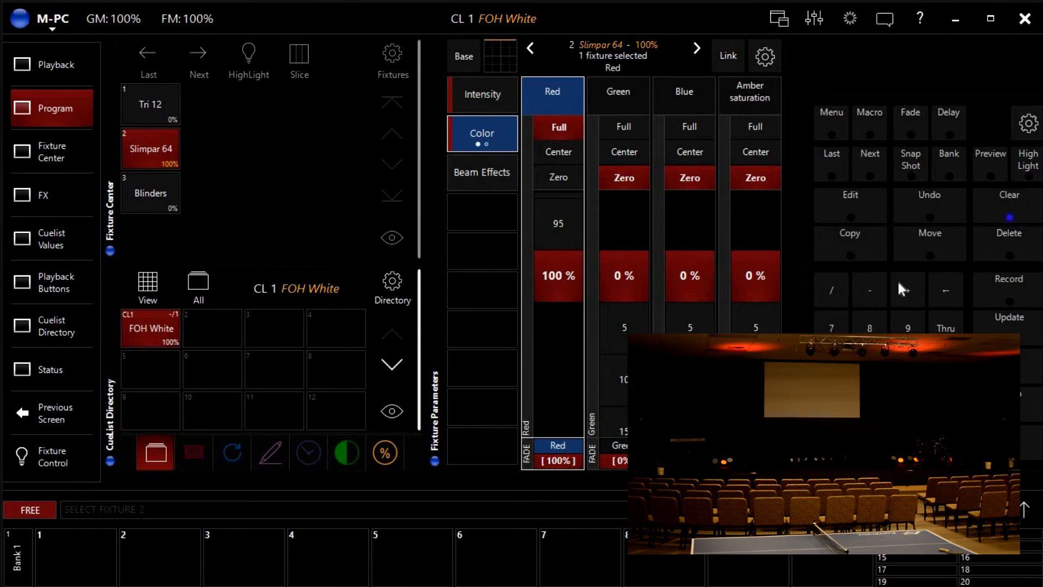
Step: Record the Slimpar 64's red look on playback button 3 as a regular cuelist named Stage Red
{"action": "left_click", "coordinate": [1004, 294]}
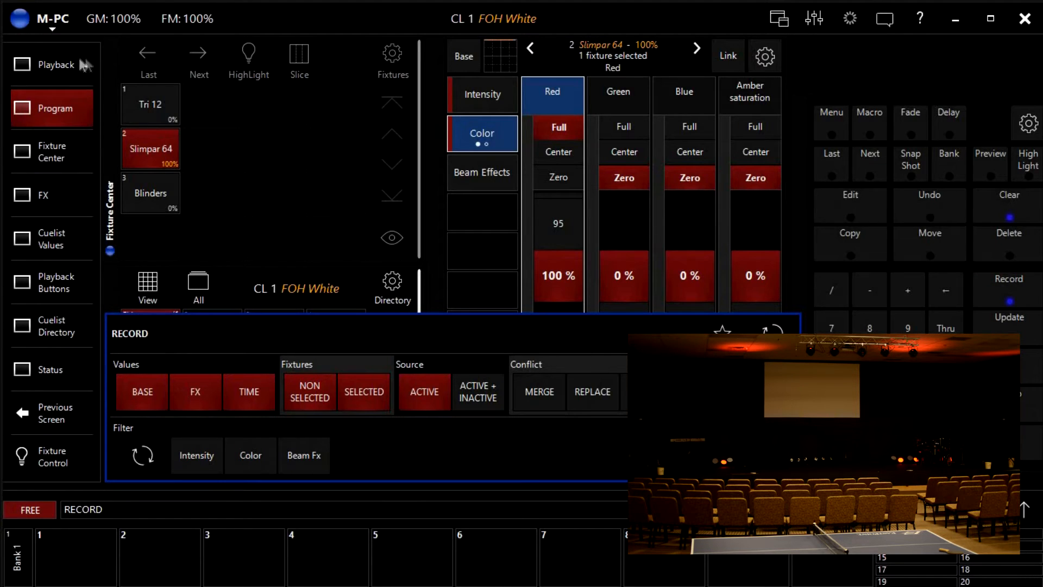
{"action": "left_click", "coordinate": [61, 65]}
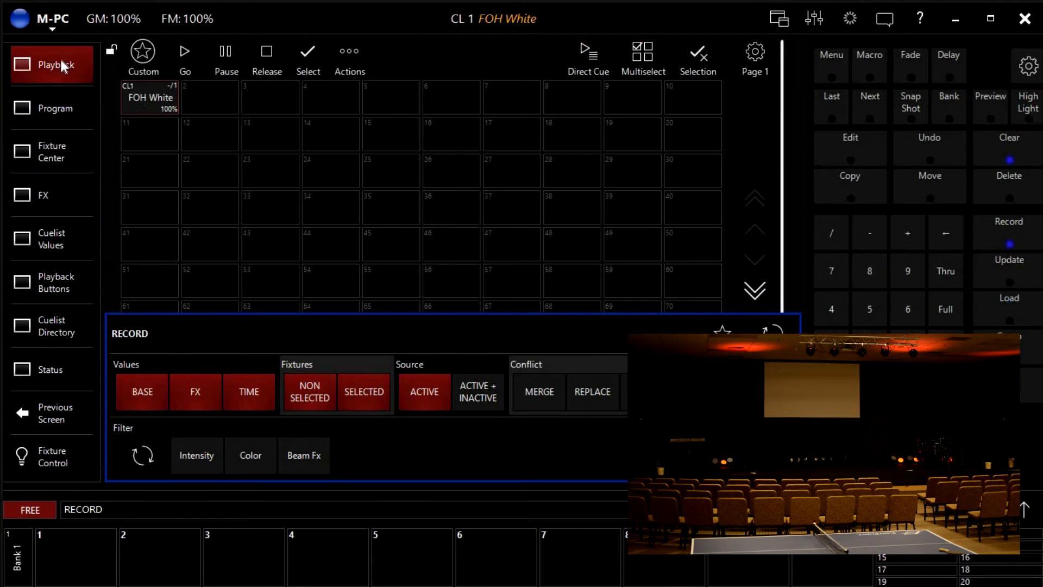
{"action": "left_click", "coordinate": [268, 90]}
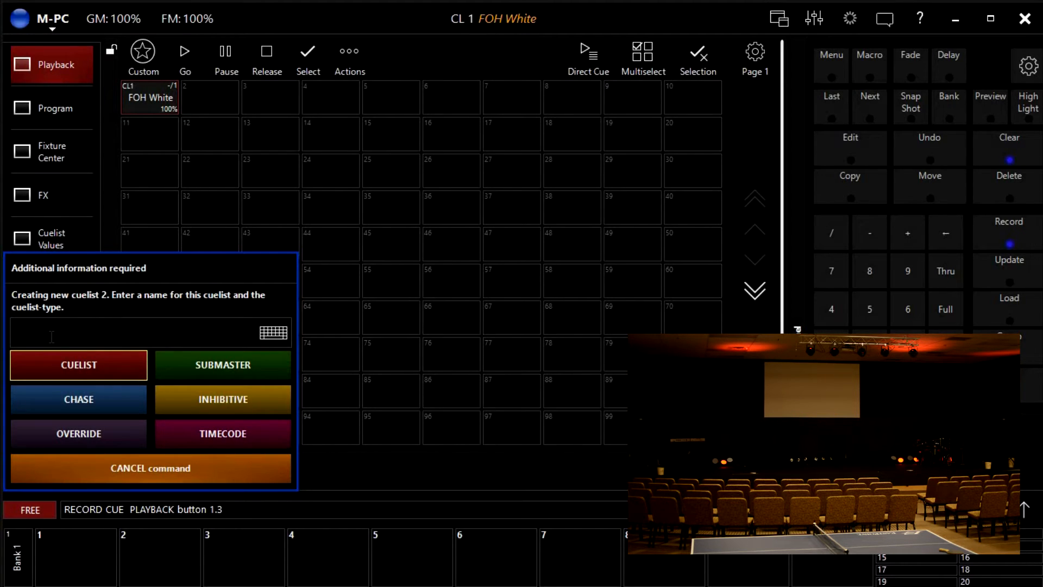
{"action": "type", "text": "St"}
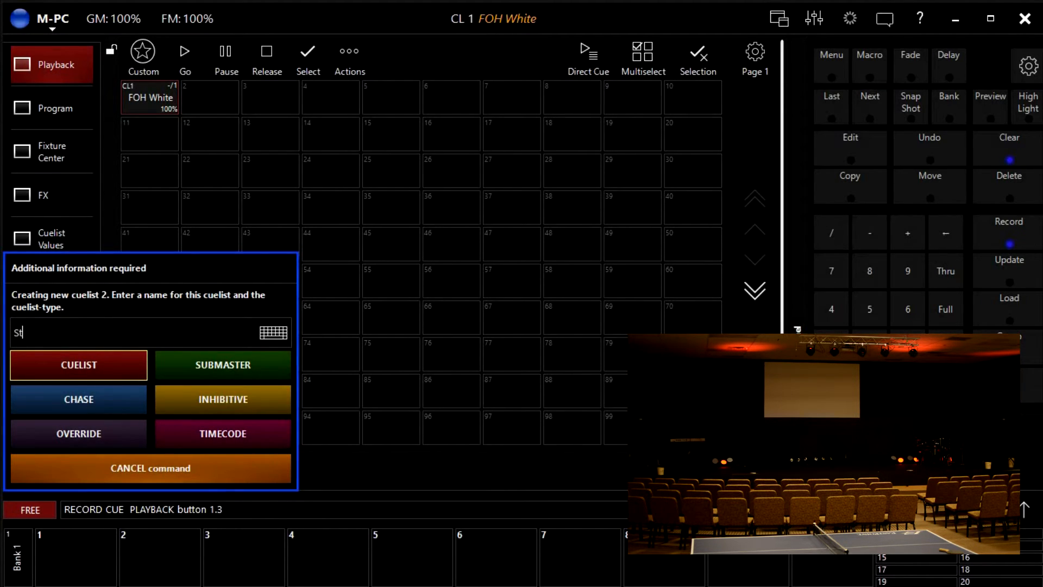
{"action": "type", "text": "age Red"}
{"action": "left_click", "coordinate": [98, 364]}
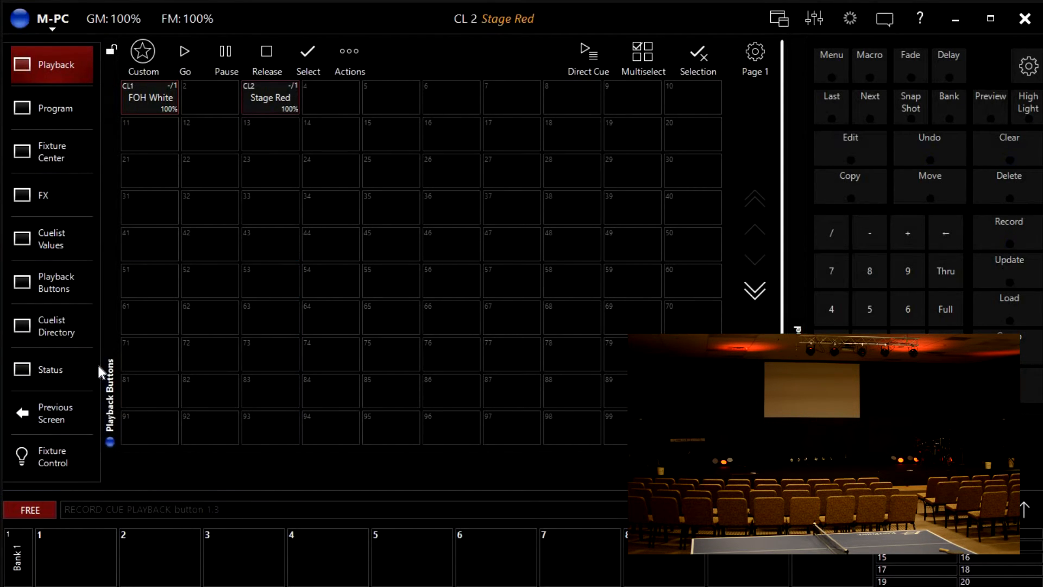
Step: Clear the programmer, then reselect the Slimpar 64 and set its intensity output to full
{"action": "left_click", "coordinate": [990, 150]}
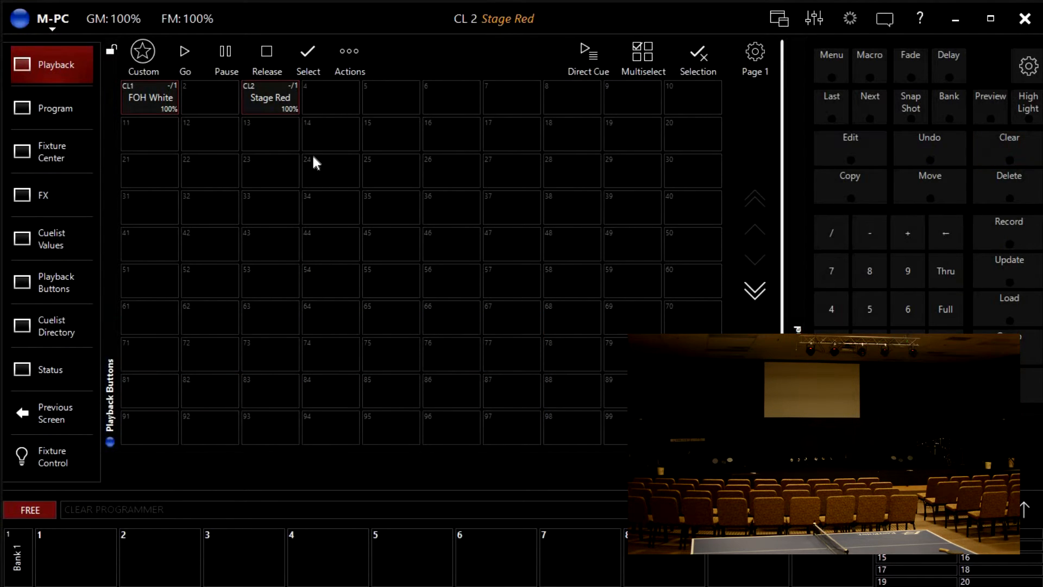
{"action": "left_click", "coordinate": [48, 113]}
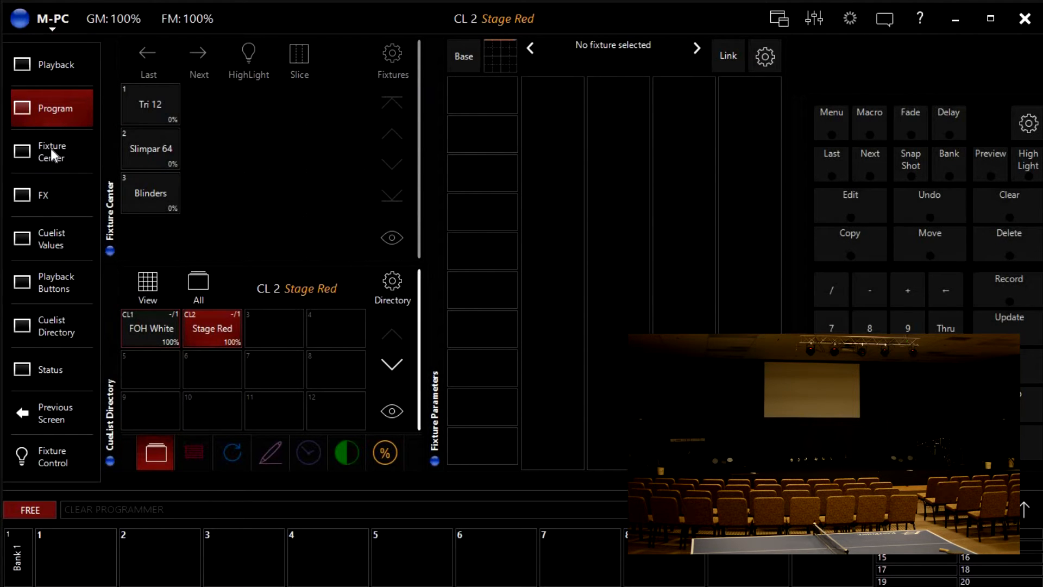
{"action": "left_click", "coordinate": [156, 159]}
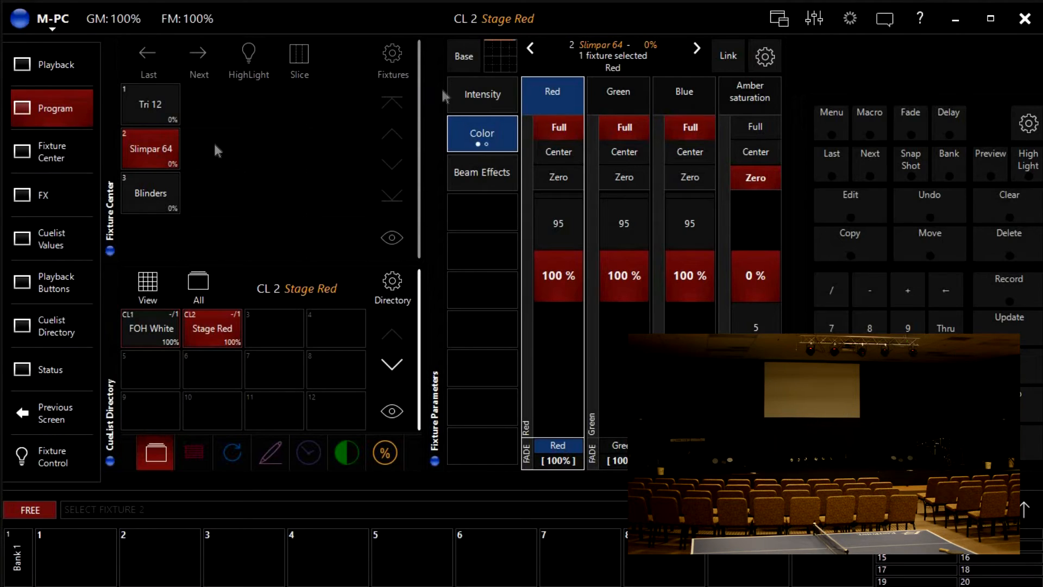
{"action": "left_click", "coordinate": [487, 90]}
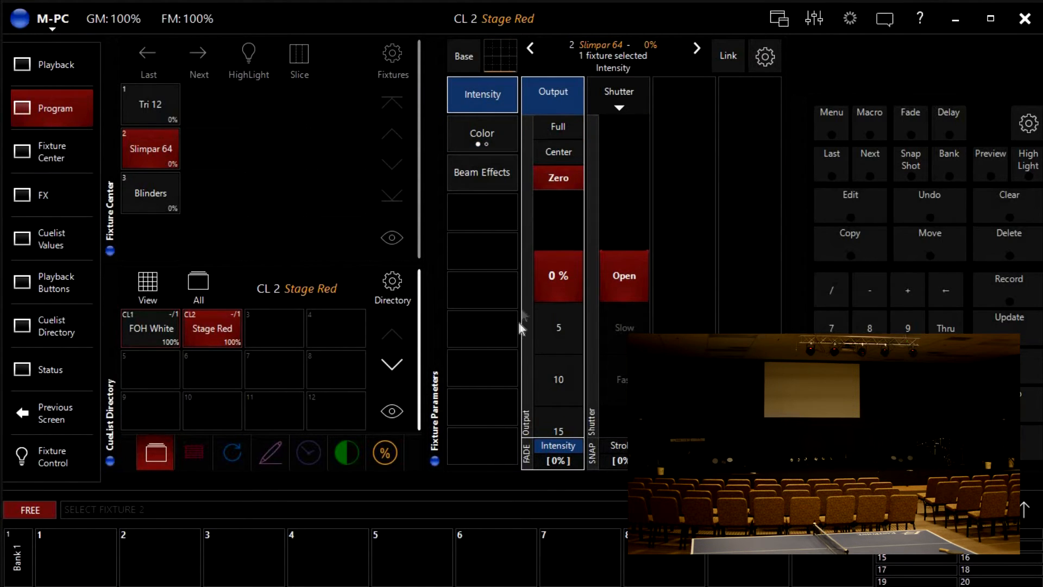
{"action": "left_click", "coordinate": [557, 129]}
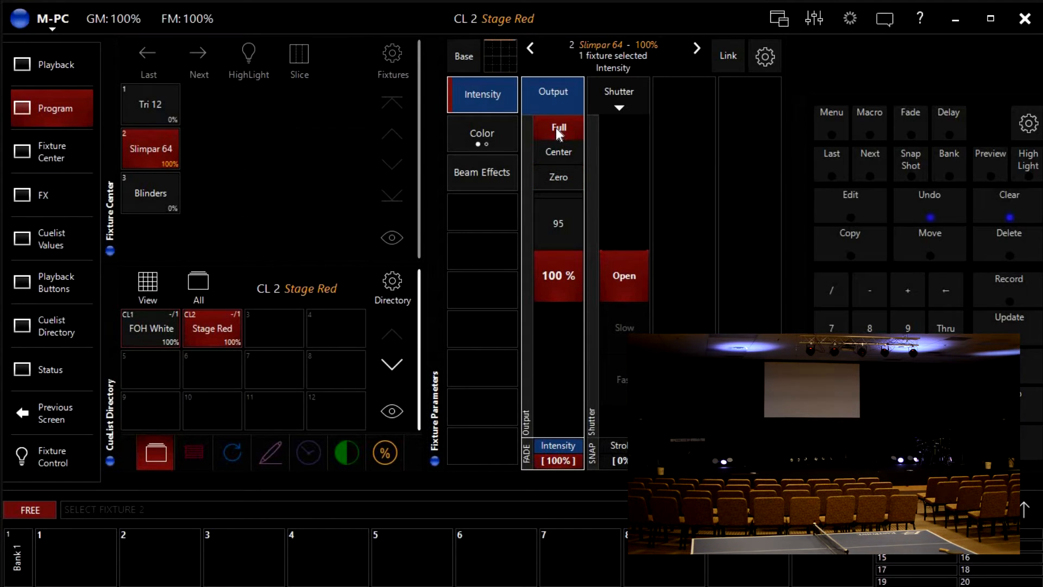
Step: Choose a bright yellow (C 0, M 9, Y 253) for the Slimpar 64 in the color picker
{"action": "left_click", "coordinate": [485, 135]}
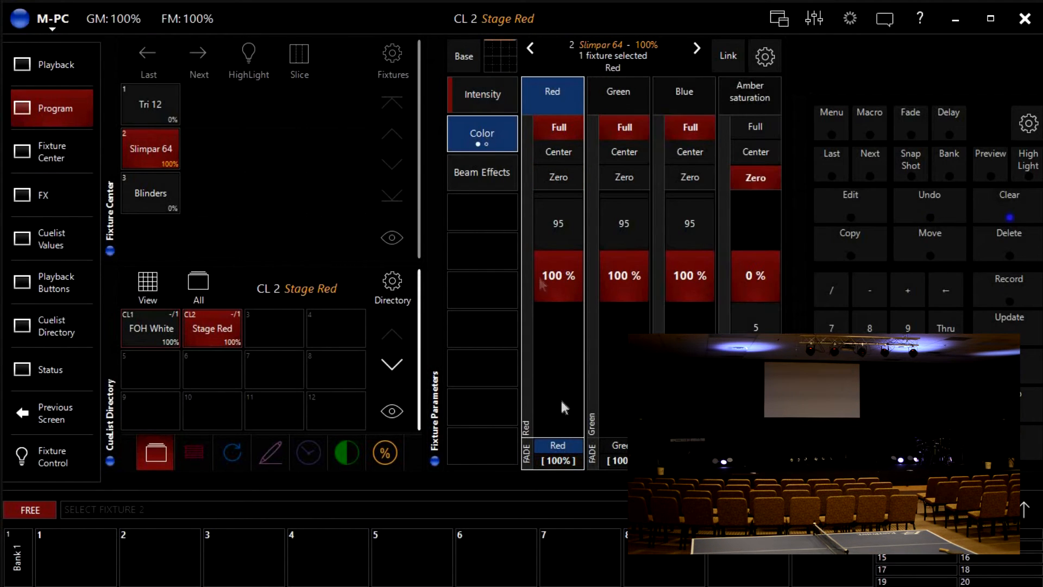
{"action": "left_click", "coordinate": [562, 456]}
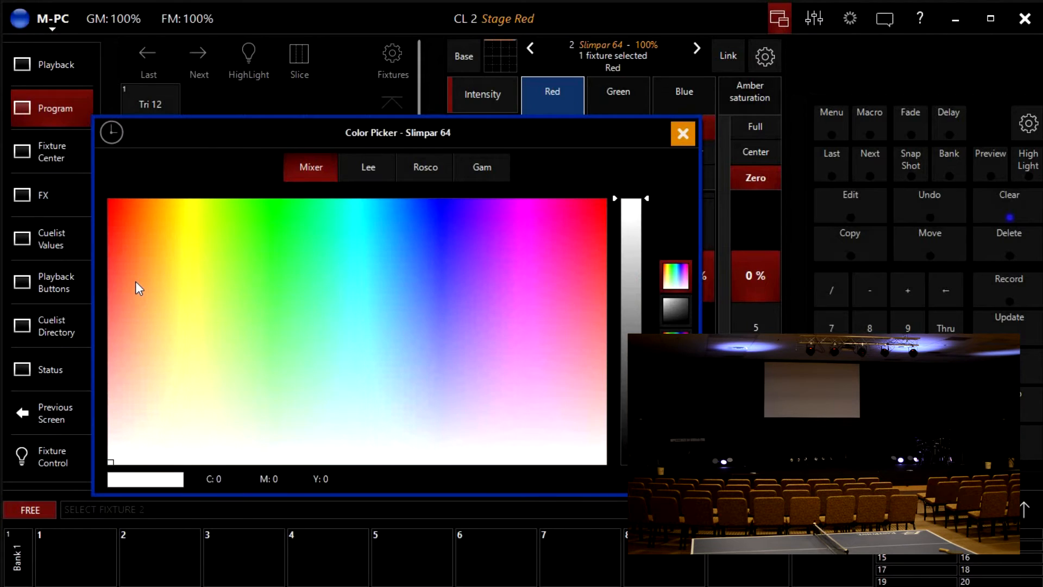
{"action": "left_click", "coordinate": [193, 211]}
{"action": "left_click_drag", "start_coordinate": [193, 210], "coordinate": [190, 205]}
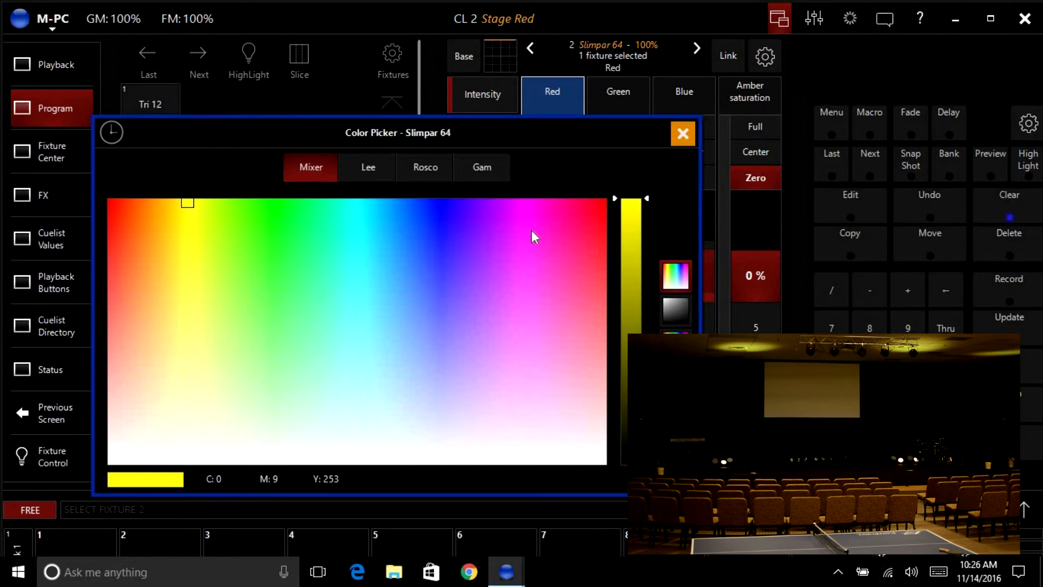
Step: Record the yellow look on playback button 4 as a regular cuelist named Stage Yellow
{"action": "left_click", "coordinate": [1008, 292]}
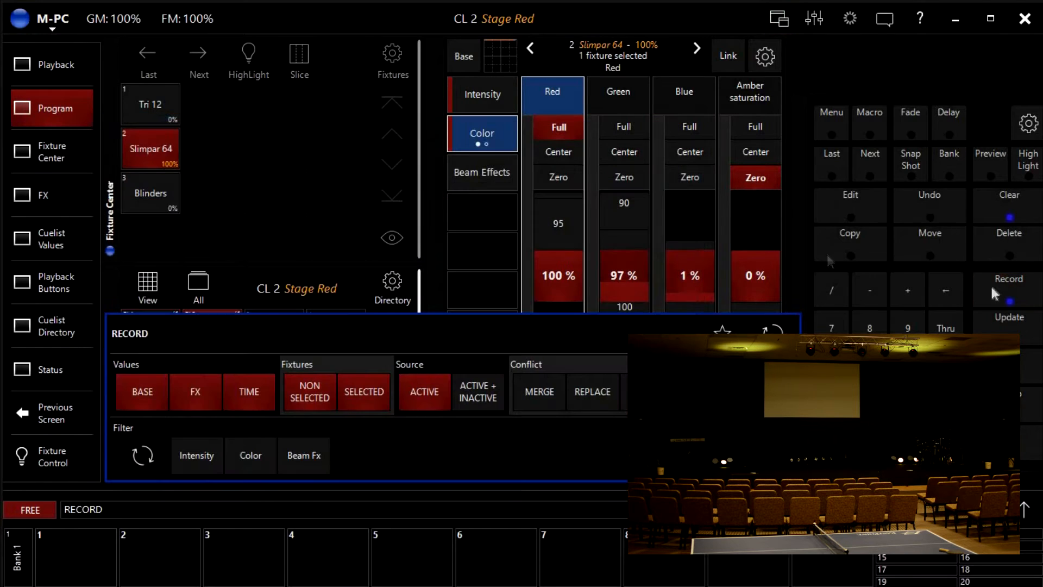
{"action": "left_click", "coordinate": [50, 68]}
{"action": "left_click", "coordinate": [314, 105]}
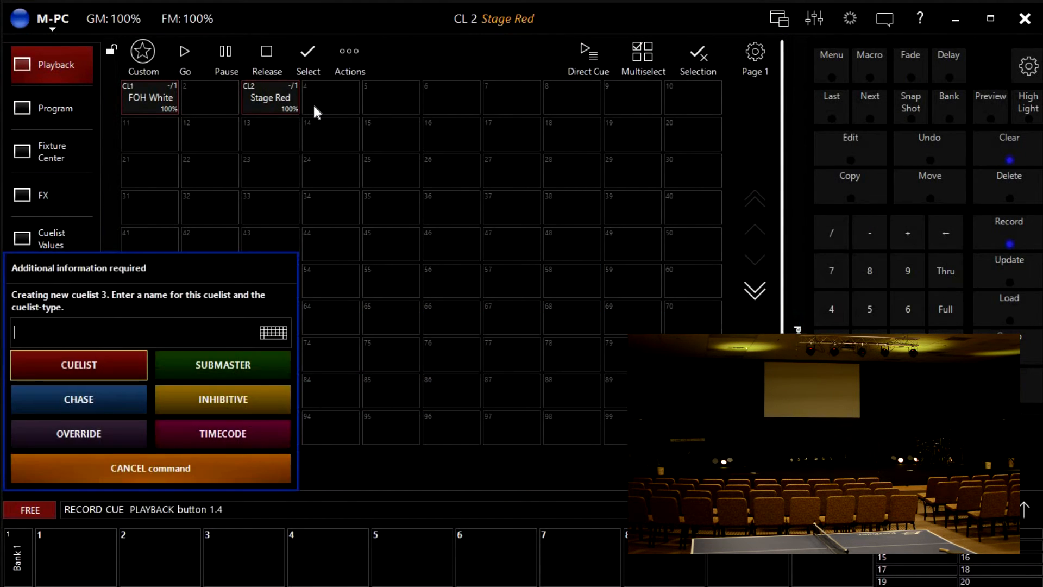
{"action": "type", "text": "Yel"}
{"action": "key", "text": "BackSpace"}
{"action": "key", "text": "BackSpace"}
{"action": "key", "text": "BackSpace"}
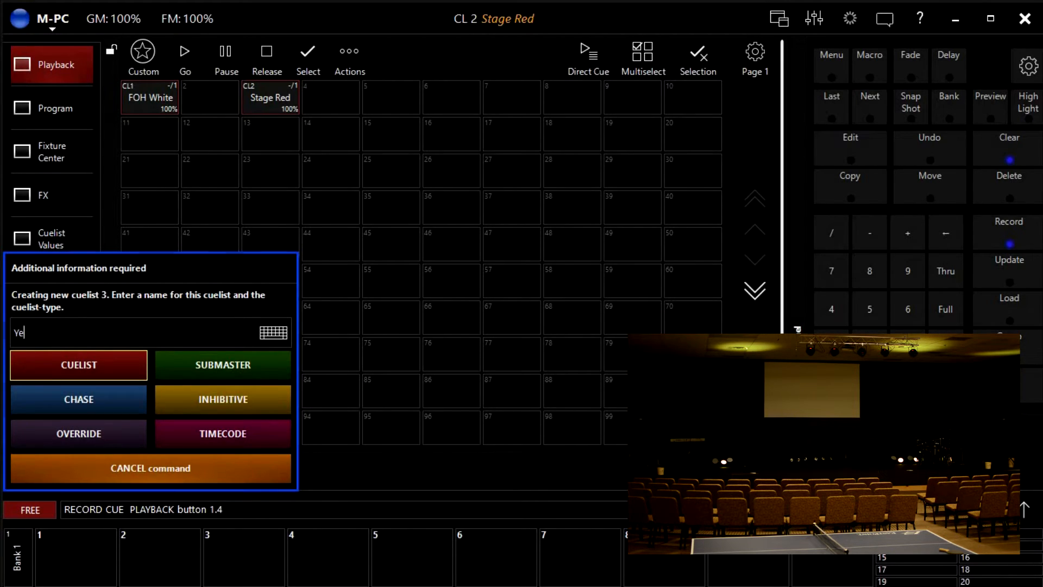
{"action": "type", "text": "Stage"}
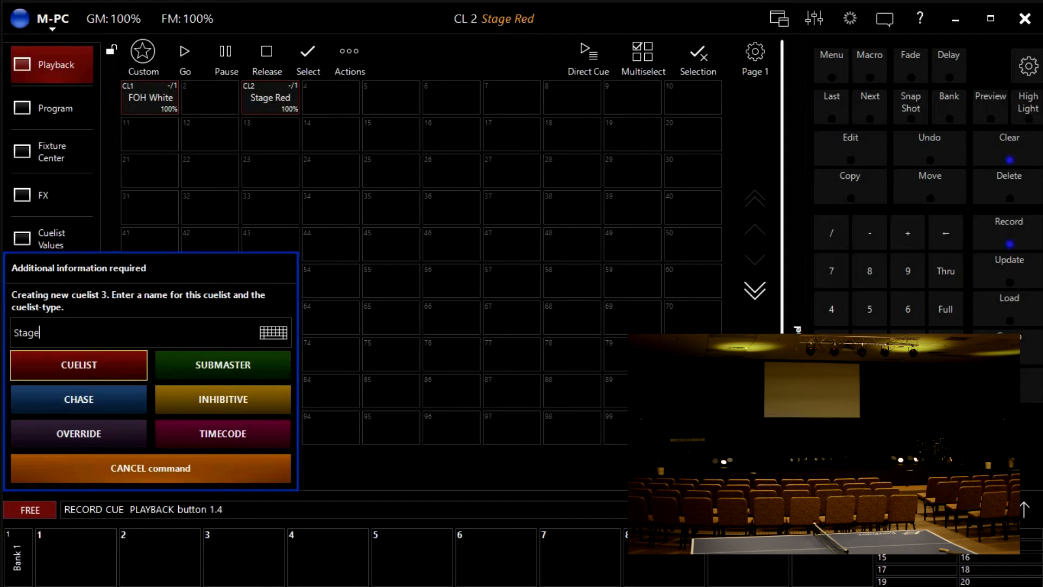
{"action": "type", "text": " Yellow"}
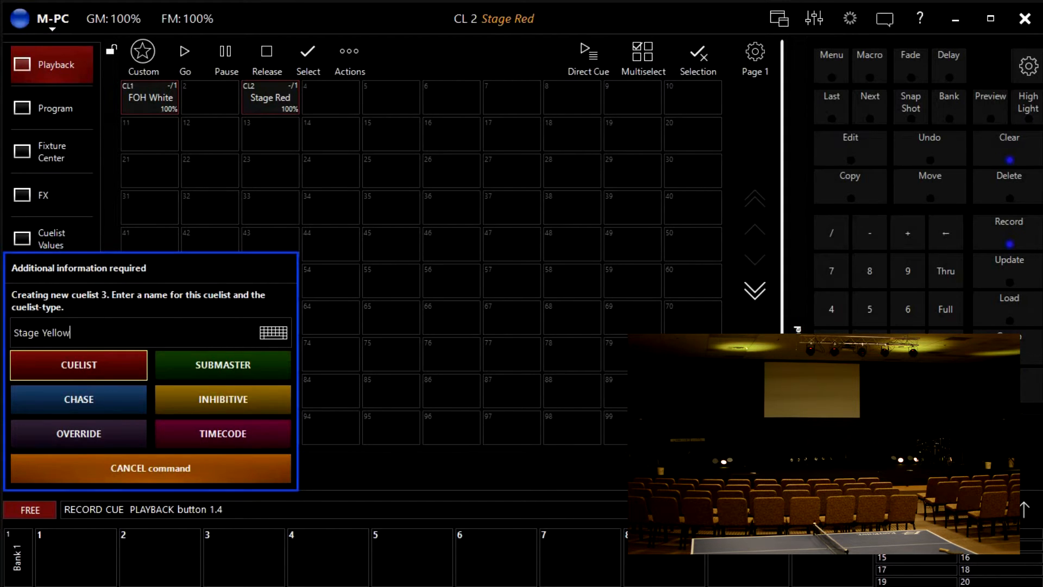
{"action": "left_click", "coordinate": [99, 361]}
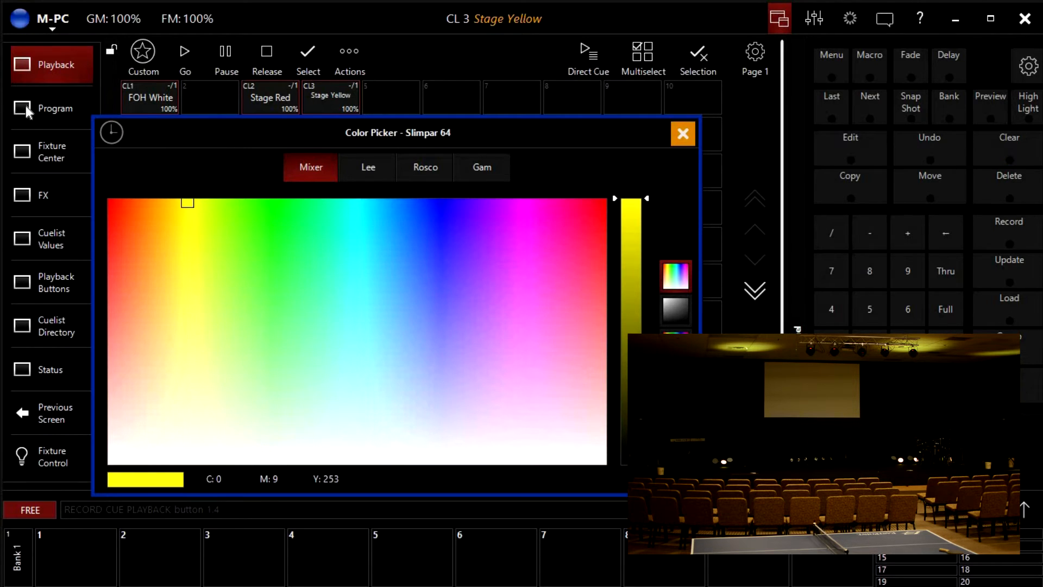
Step: Change the Slimpar 64's picked color to green (C 244, M 0, Y 255) and reactivate its 100% intensity in the programmer
{"action": "left_click", "coordinate": [43, 117]}
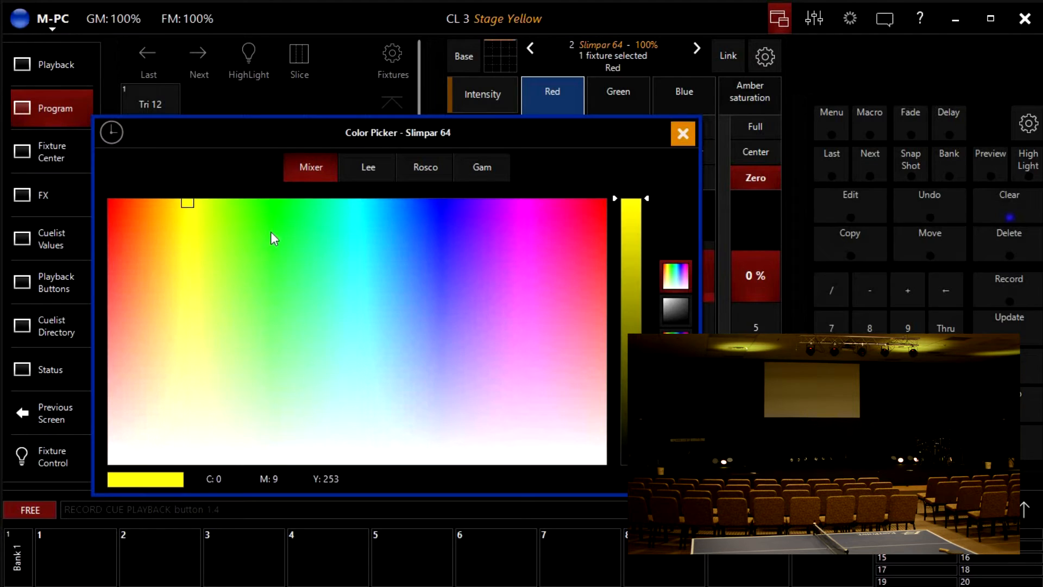
{"action": "left_click", "coordinate": [270, 199]}
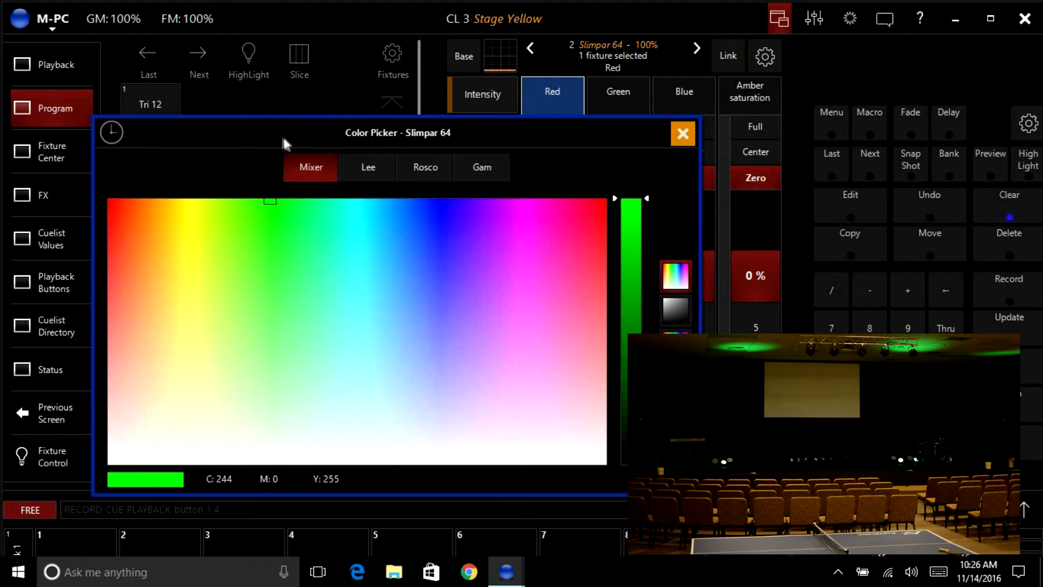
{"action": "left_click_drag", "start_coordinate": [562, 133], "coordinate": [674, 180]}
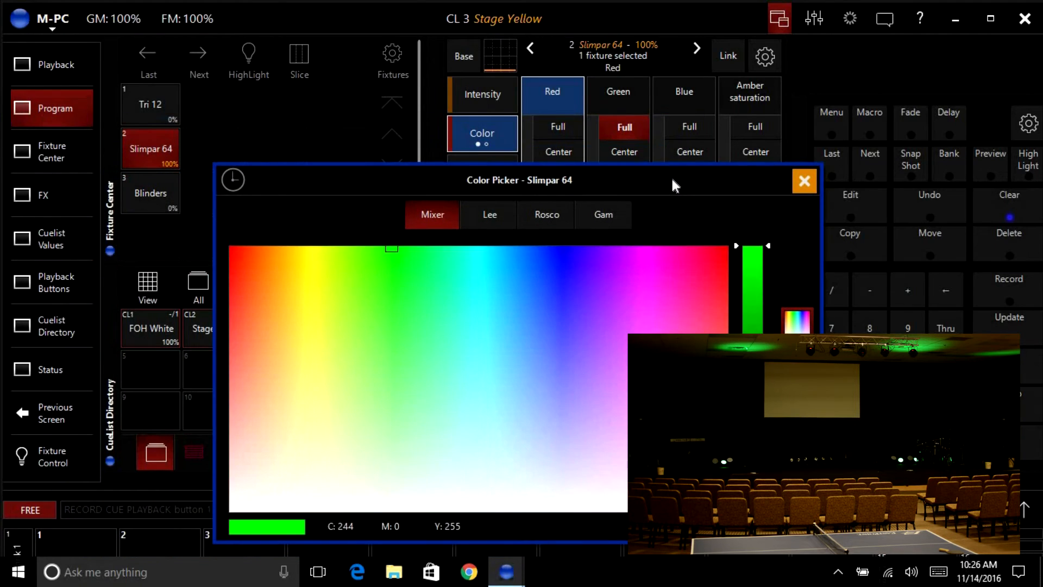
{"action": "left_click", "coordinate": [800, 184]}
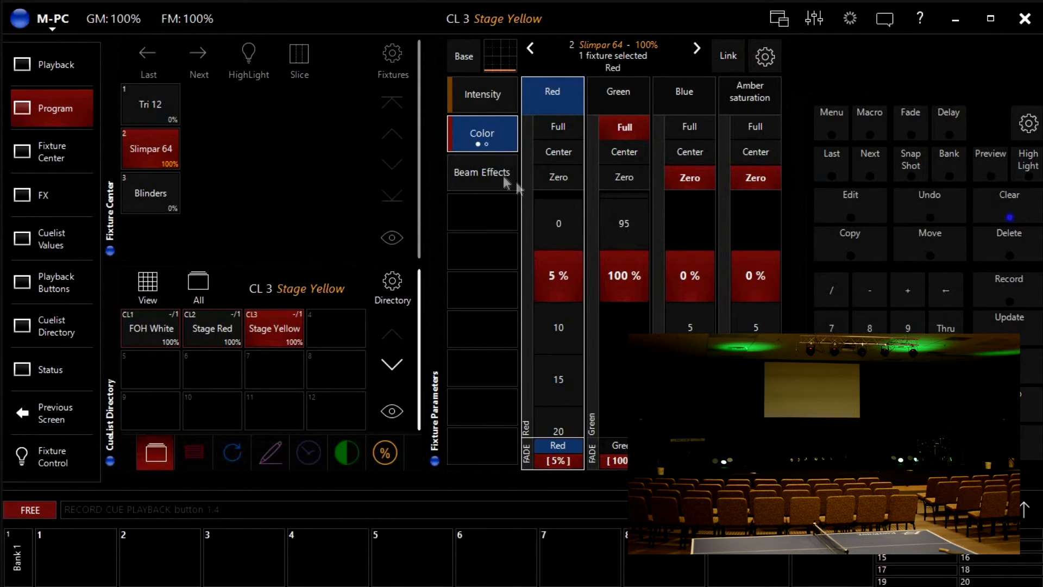
{"action": "left_click", "coordinate": [466, 96]}
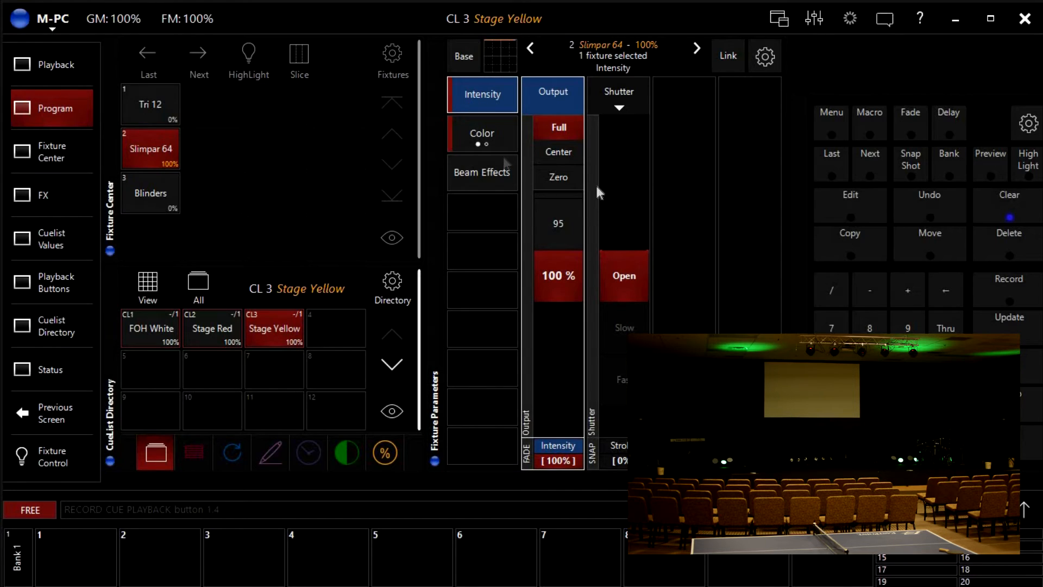
Step: Record the green look on playback button 5 as a regular cuelist named Stage Green
{"action": "left_click", "coordinate": [1010, 293]}
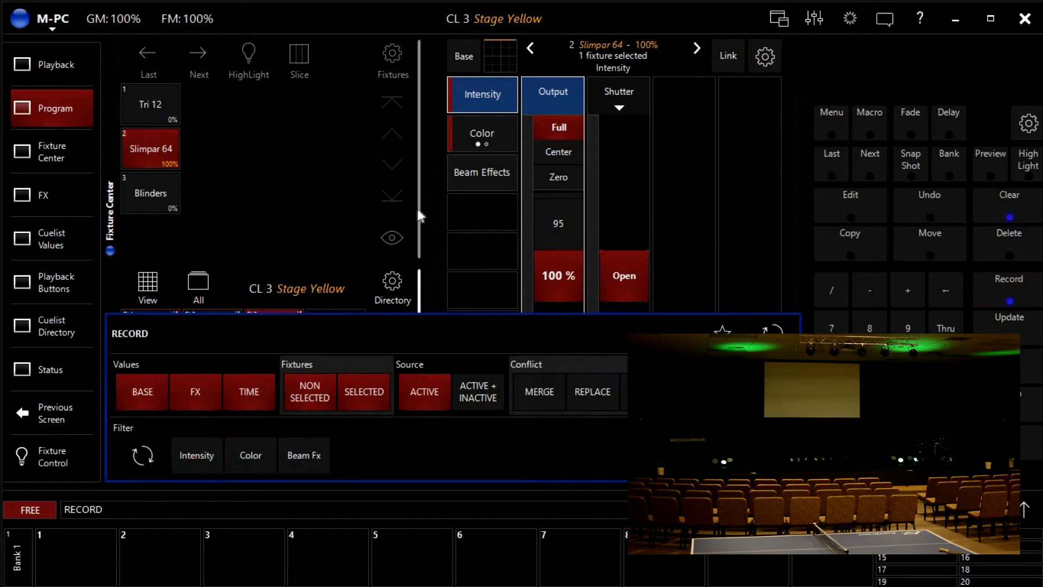
{"action": "left_click", "coordinate": [44, 56]}
{"action": "left_click", "coordinate": [380, 97]}
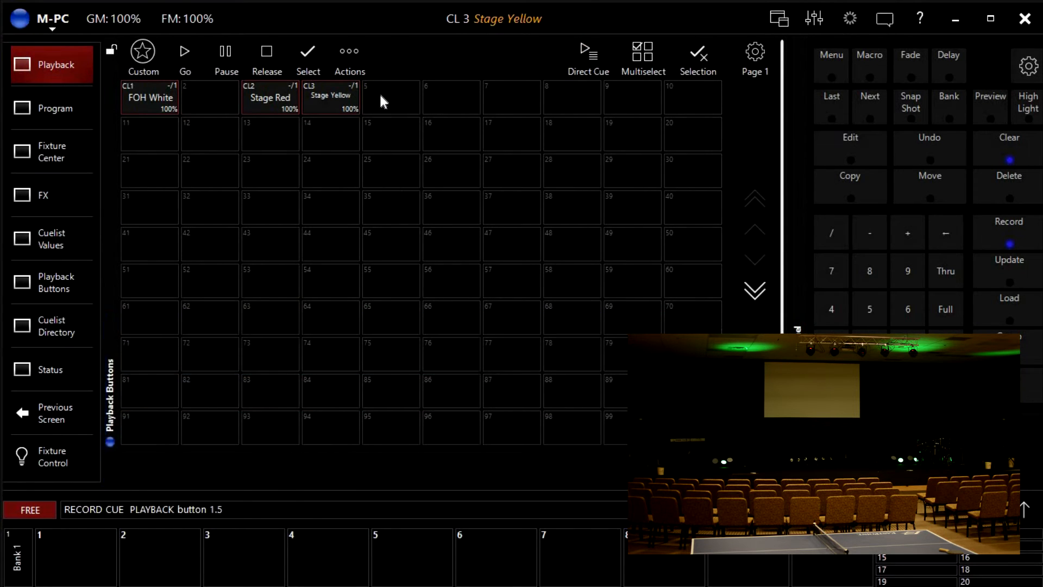
{"action": "type", "text": "Stage Green"}
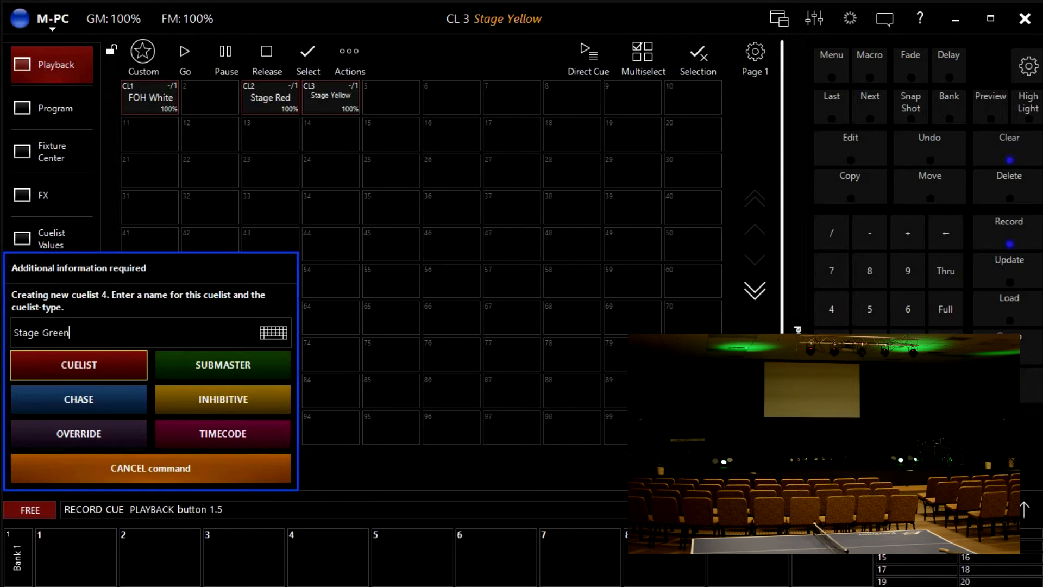
{"action": "left_click", "coordinate": [103, 370]}
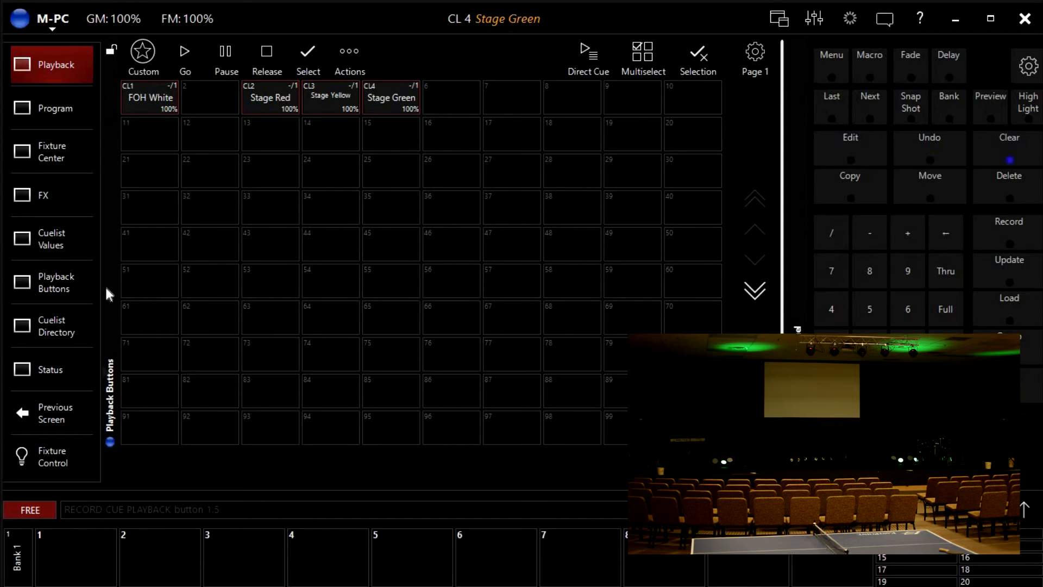
Step: Change the Slimpar 64's picked color to turquoise (C 255, M 0, Y 58) and reactivate its 100% intensity in the programmer
{"action": "left_click", "coordinate": [45, 107]}
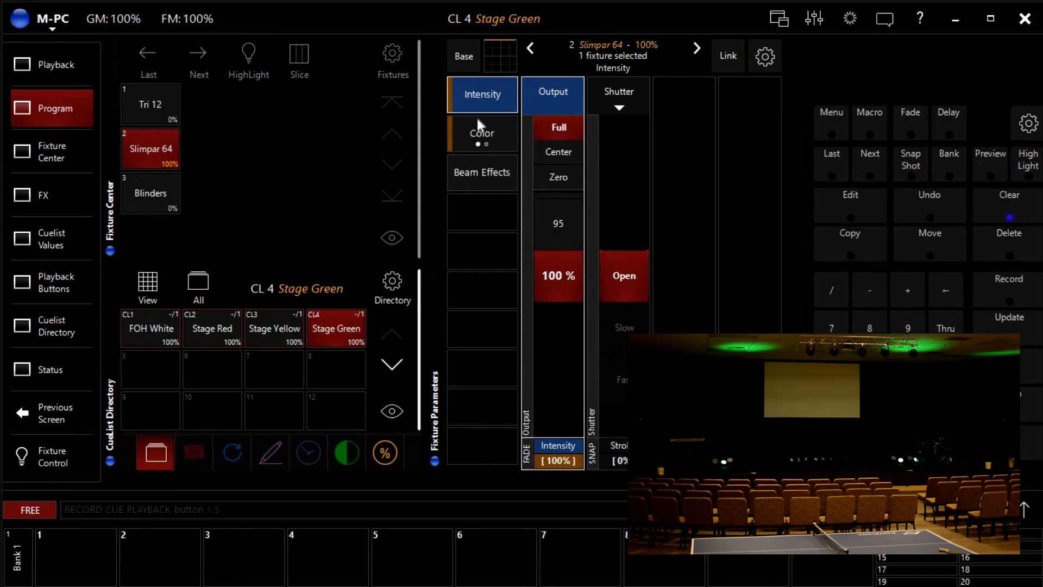
{"action": "left_click", "coordinate": [481, 138]}
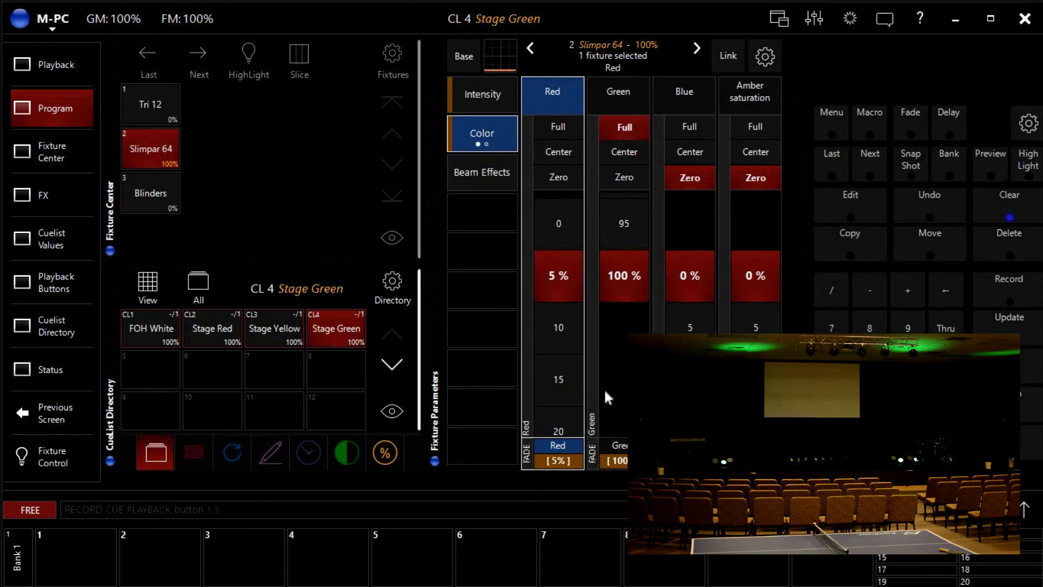
{"action": "left_click", "coordinate": [617, 448]}
{"action": "left_click", "coordinate": [617, 447]}
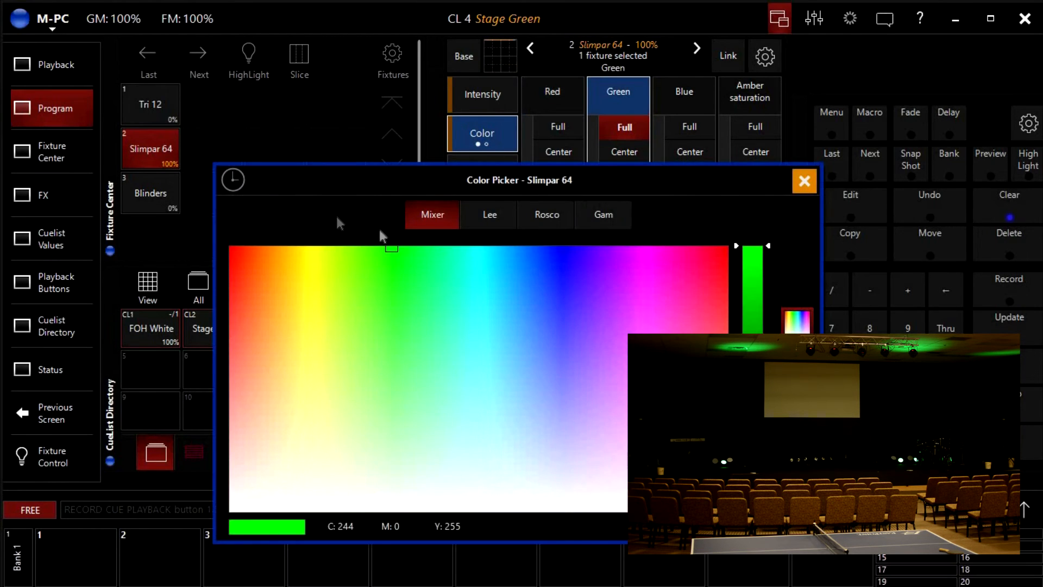
{"action": "left_click", "coordinate": [458, 249]}
{"action": "left_click", "coordinate": [460, 246]}
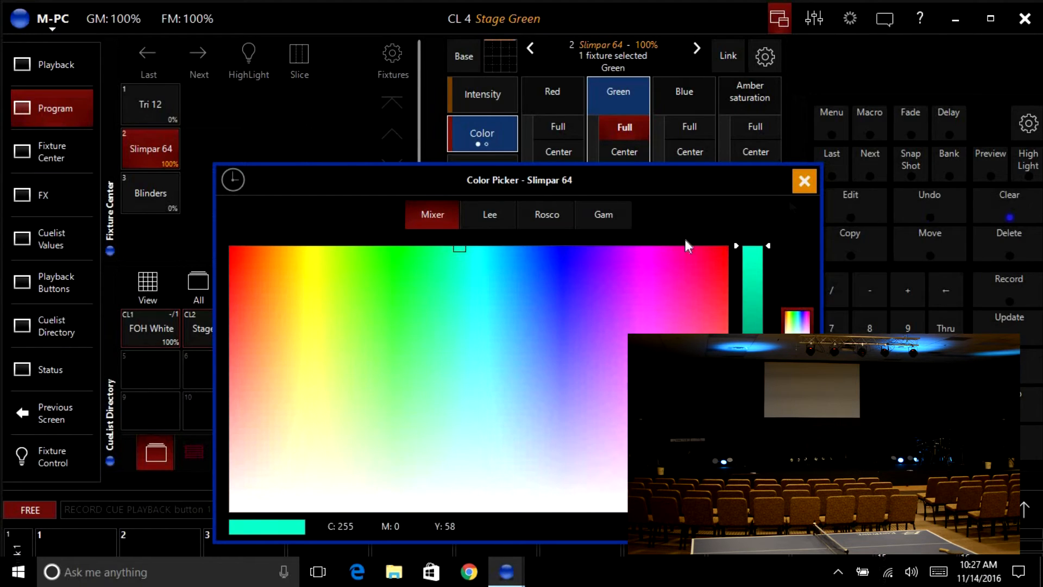
{"action": "left_click", "coordinate": [804, 179]}
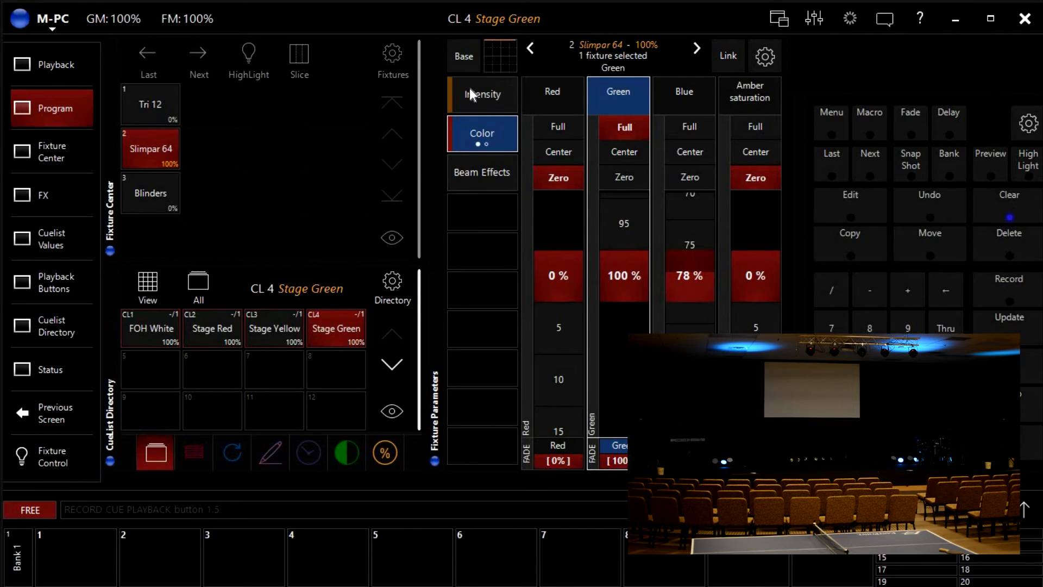
{"action": "left_click", "coordinate": [470, 88]}
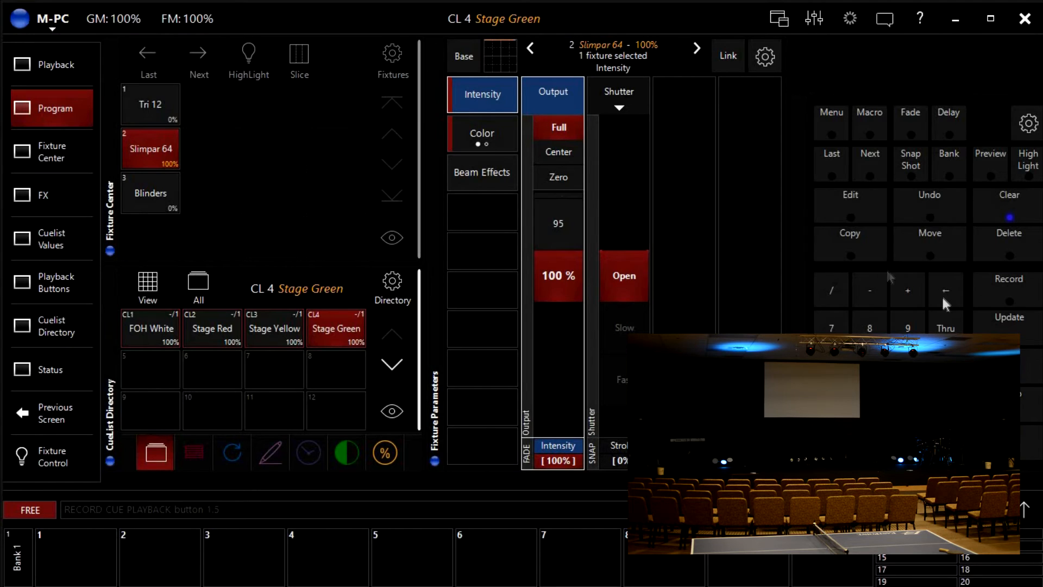
Step: Record the turquoise look on playback button 13 as a regular cuelist named Stage Cyan
{"action": "left_click", "coordinate": [997, 296]}
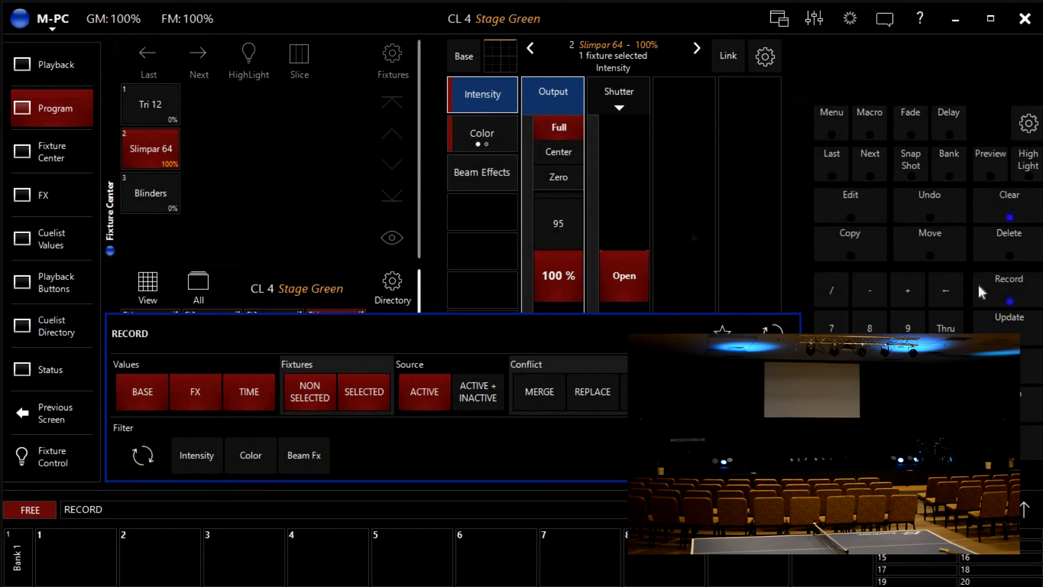
{"action": "left_click", "coordinate": [56, 61]}
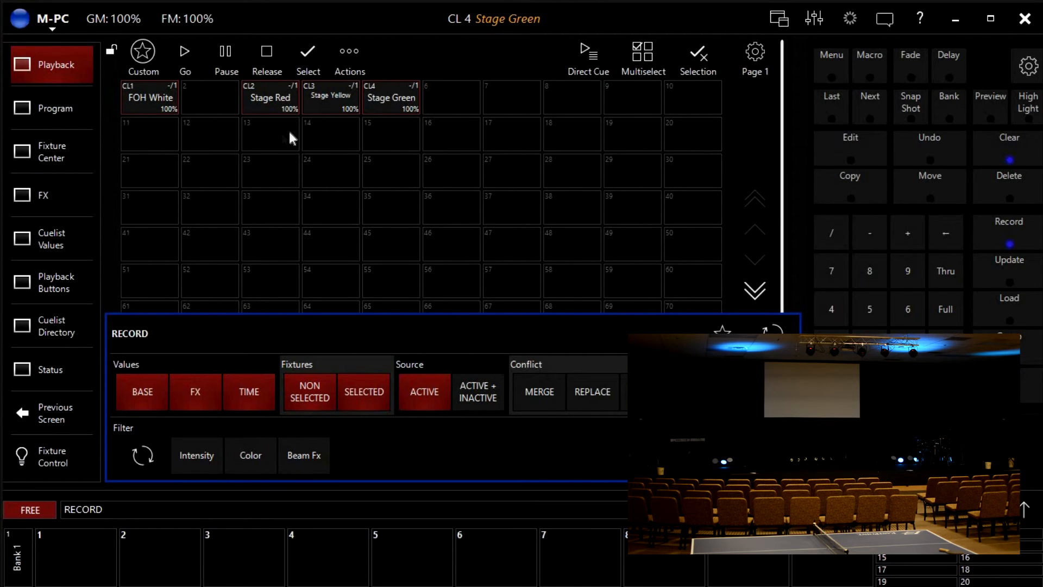
{"action": "left_click", "coordinate": [272, 135]}
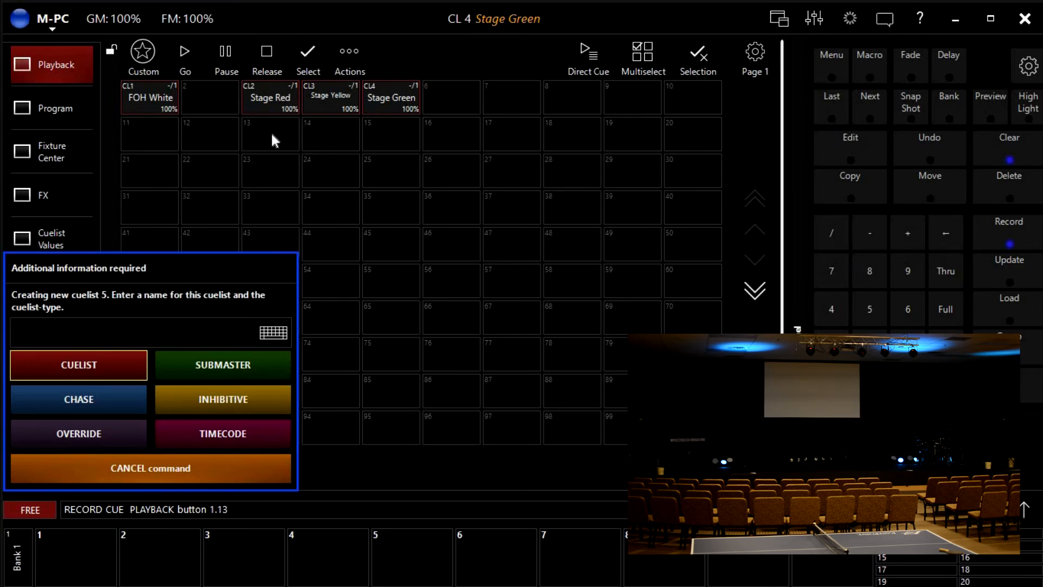
{"action": "type", "text": "St"}
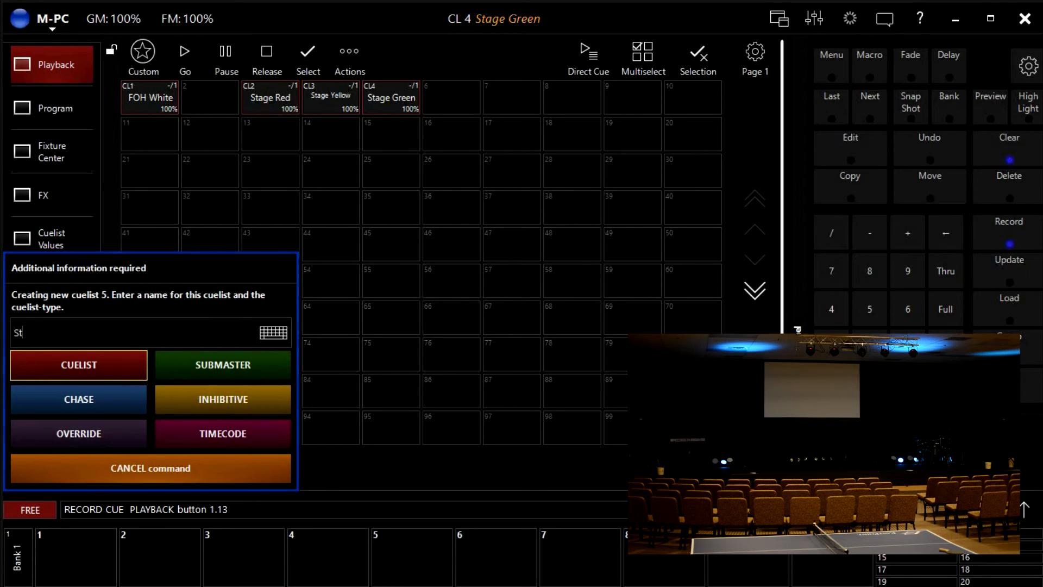
{"action": "type", "text": "age Cyan"}
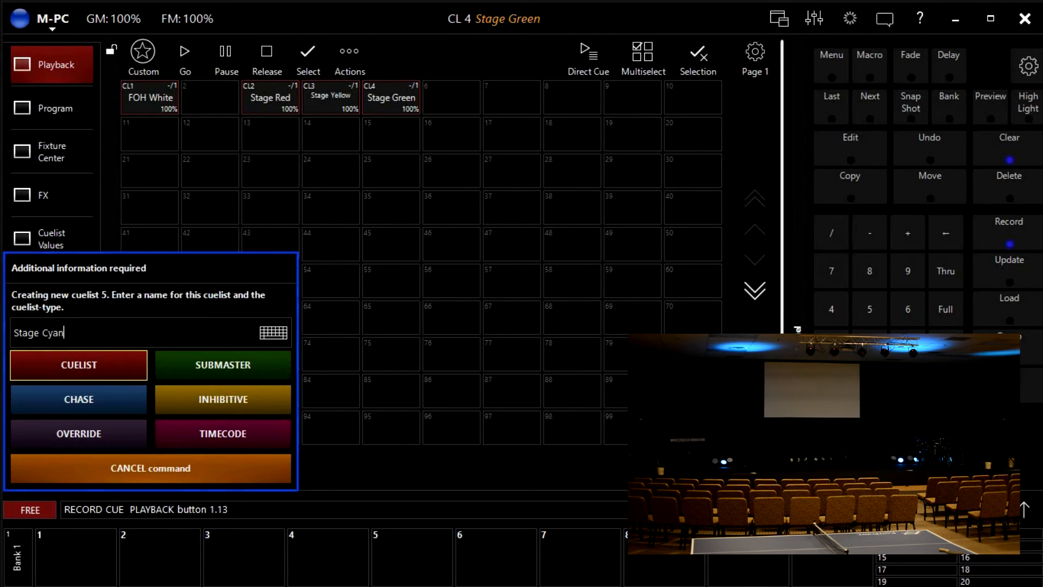
{"action": "left_click", "coordinate": [81, 370]}
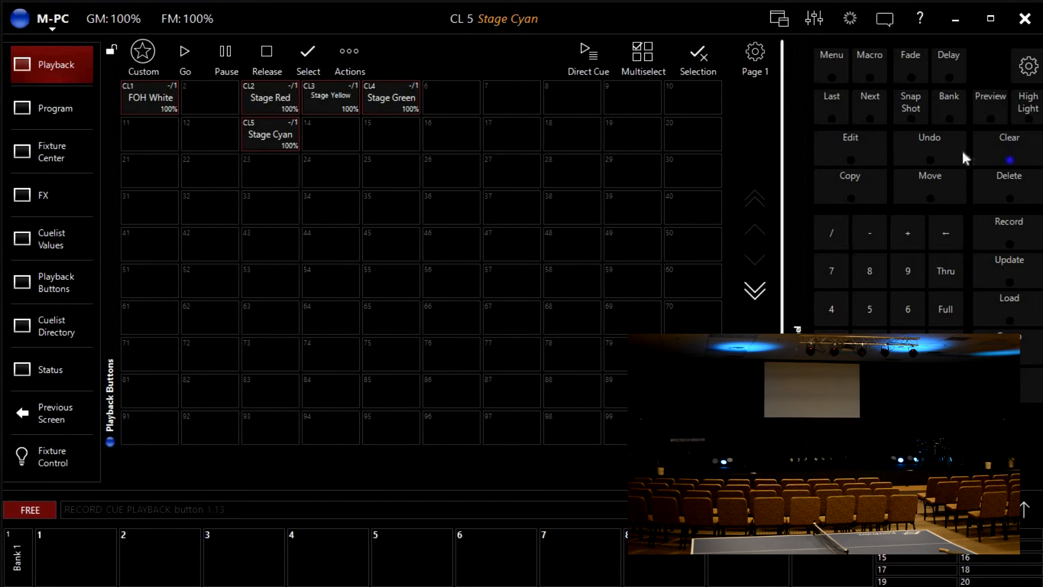
Step: Clear the programmer and set the Blinders fixture's intensity output to full
{"action": "left_click", "coordinate": [981, 155]}
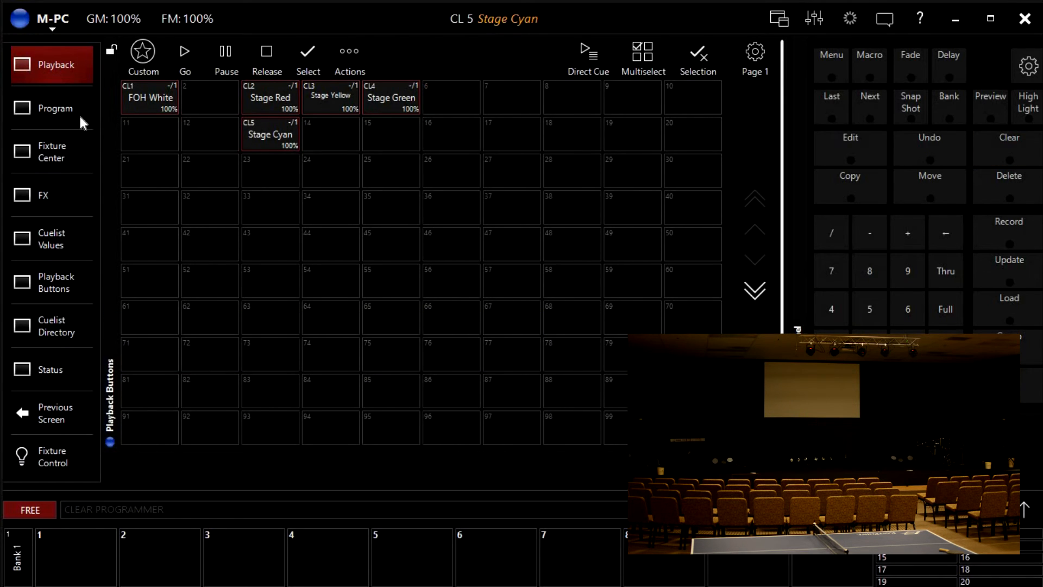
{"action": "left_click", "coordinate": [46, 108]}
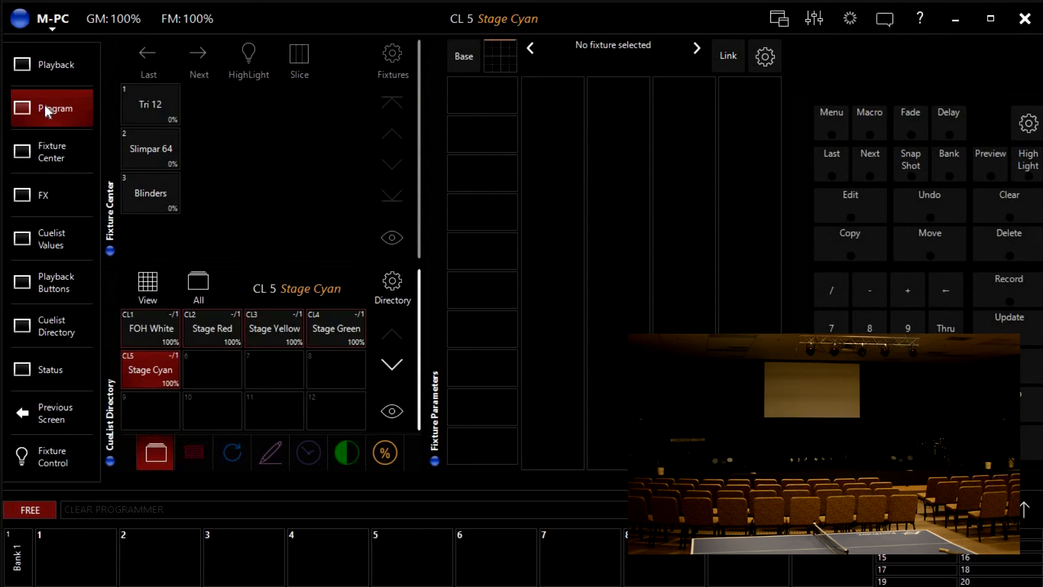
{"action": "left_click", "coordinate": [151, 189]}
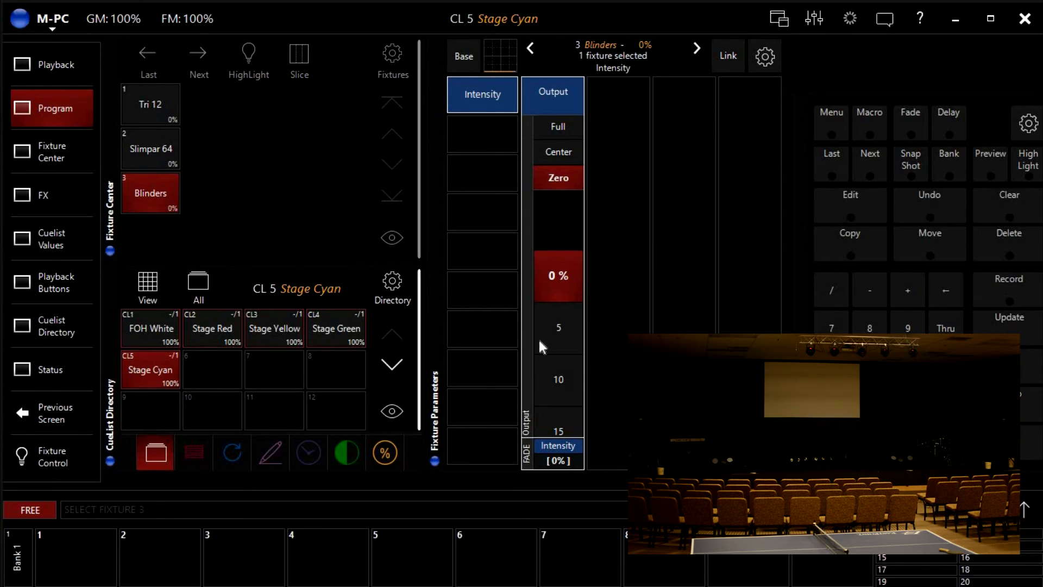
{"action": "left_click", "coordinate": [558, 128]}
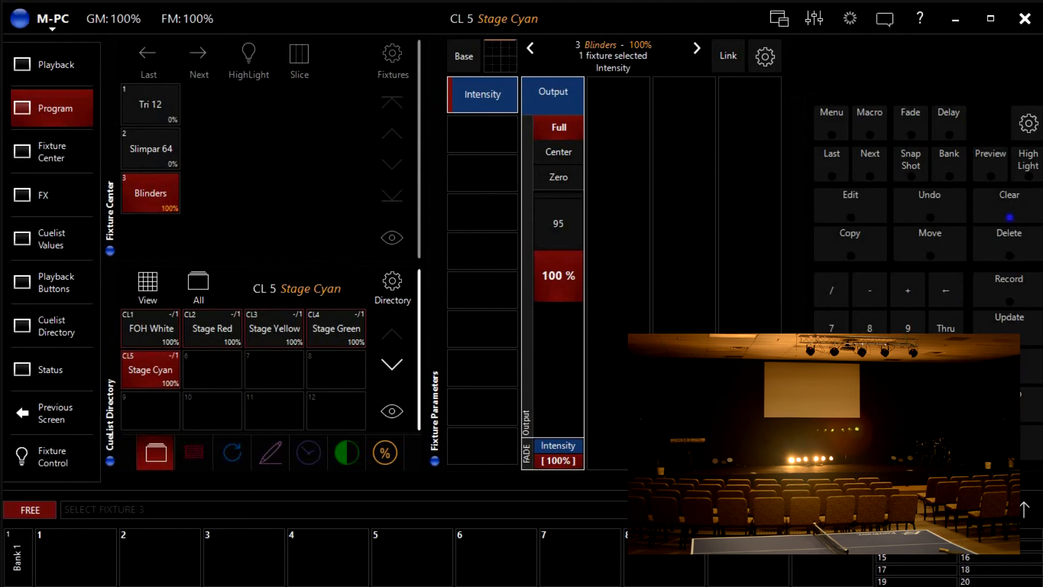
Step: Record the full-intensity blinder look on playback button 21 as a regular cuelist named Blinders, and clear the programmer
{"action": "left_click", "coordinate": [1002, 294]}
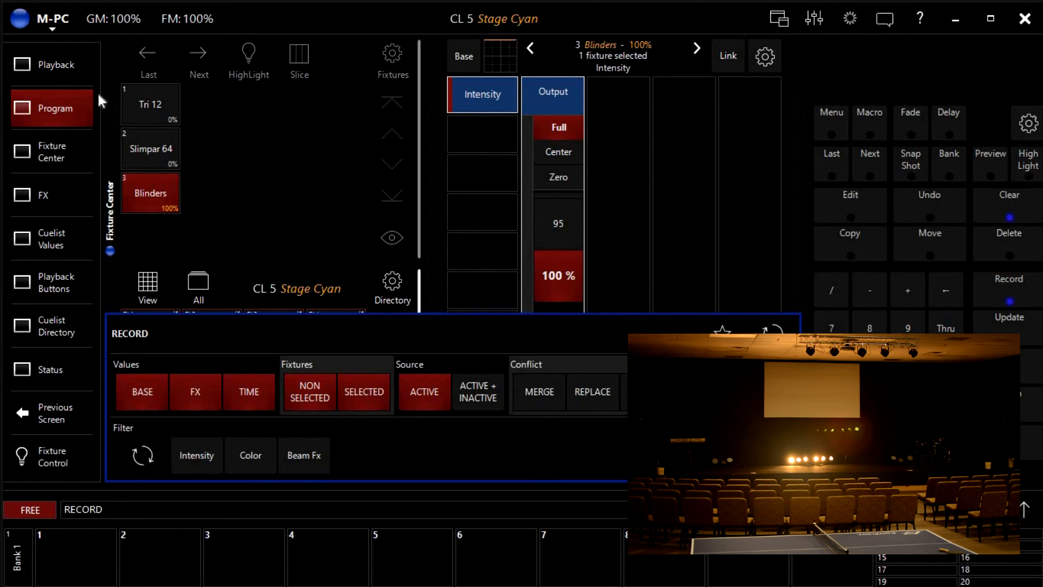
{"action": "left_click", "coordinate": [55, 64]}
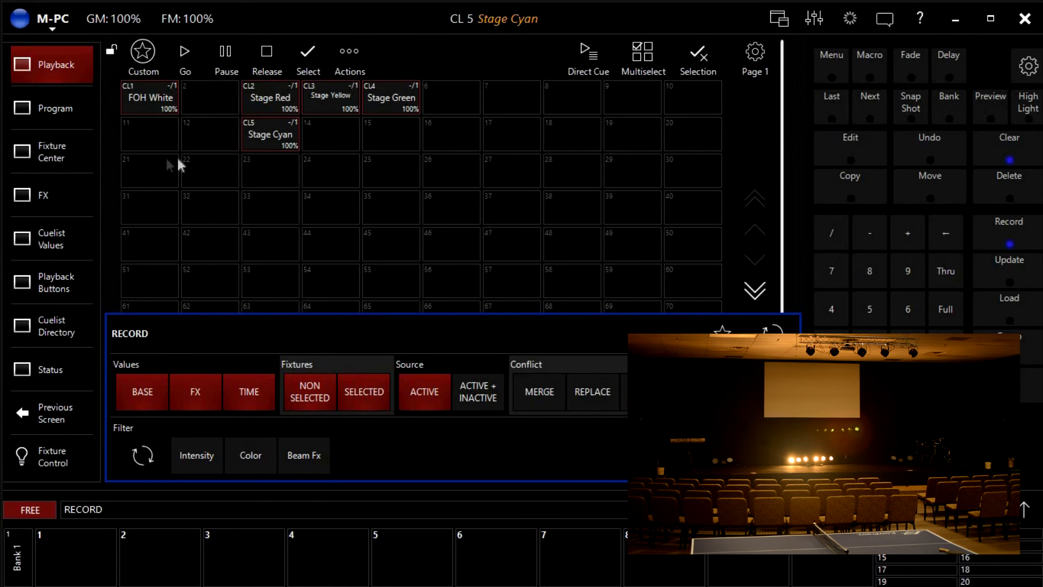
{"action": "left_click", "coordinate": [146, 171]}
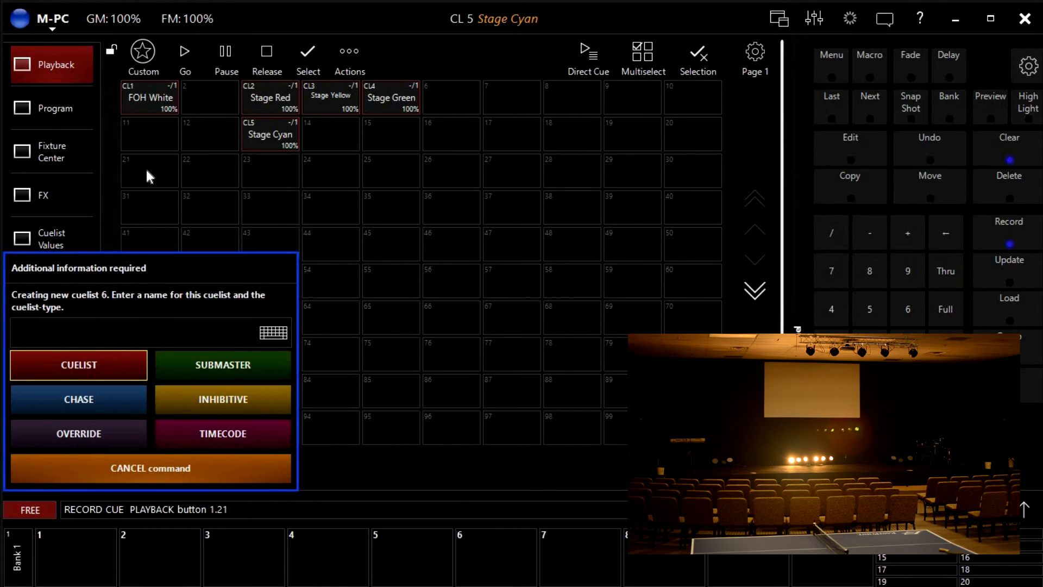
{"action": "type", "text": "Blinders"}
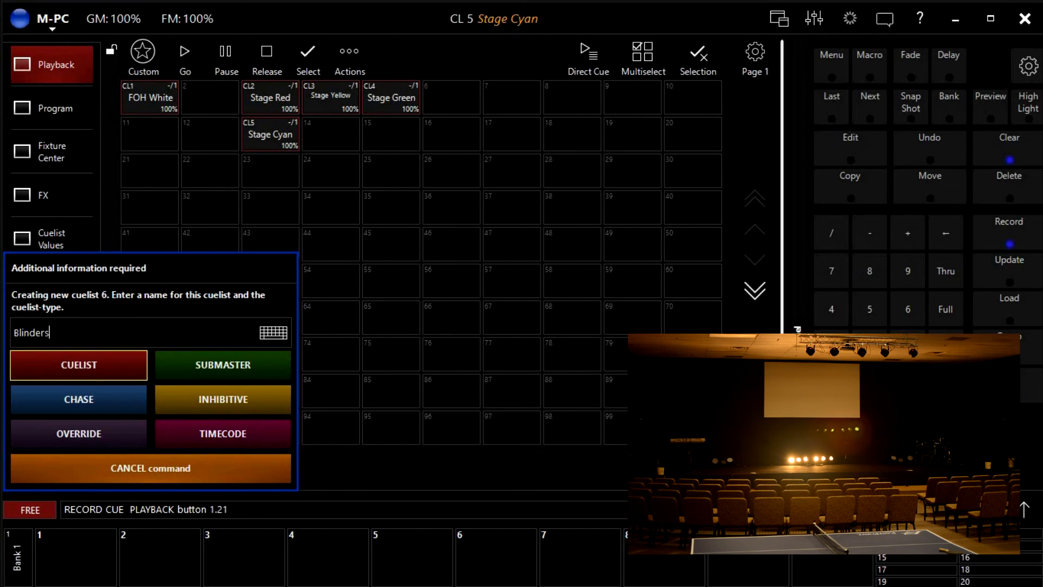
{"action": "left_click", "coordinate": [66, 363]}
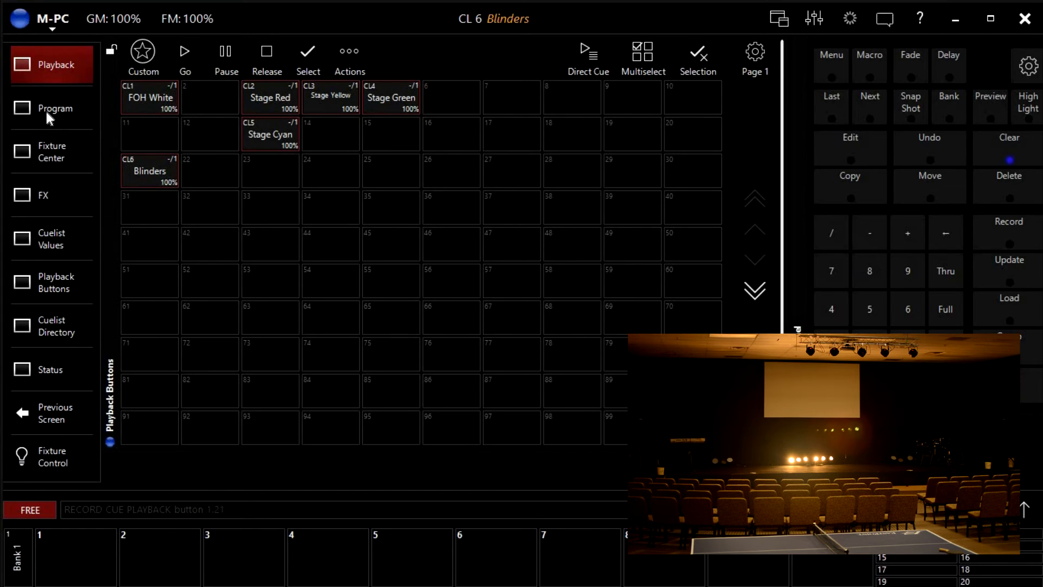
{"action": "left_click", "coordinate": [989, 149]}
{"action": "left_click", "coordinate": [990, 149]}
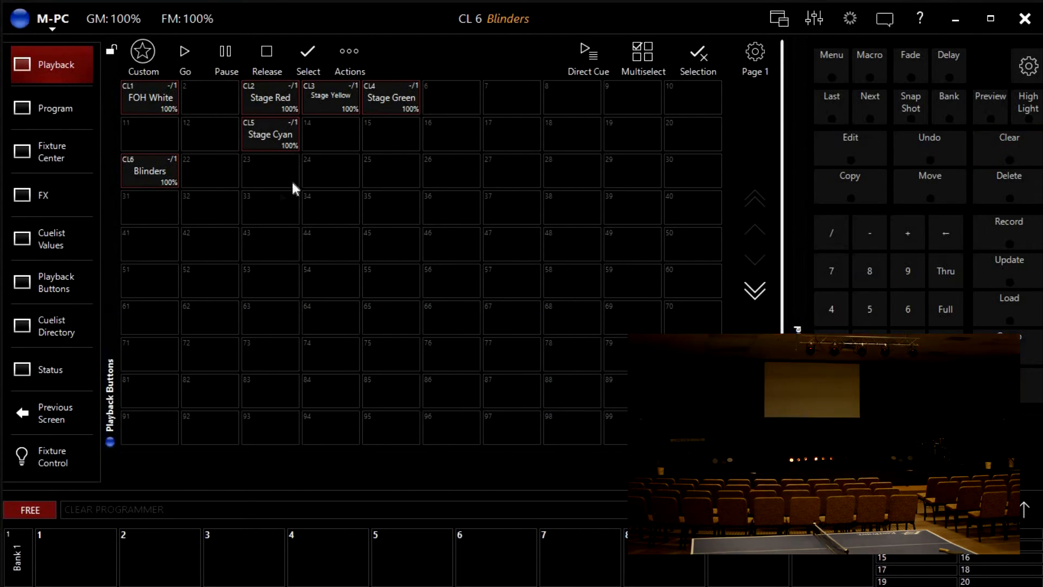
Step: Set the Slimpar 64 to full intensity and pick red (C 0, M 255, Y 255) as its color
{"action": "left_click", "coordinate": [44, 108]}
{"action": "left_click", "coordinate": [38, 67]}
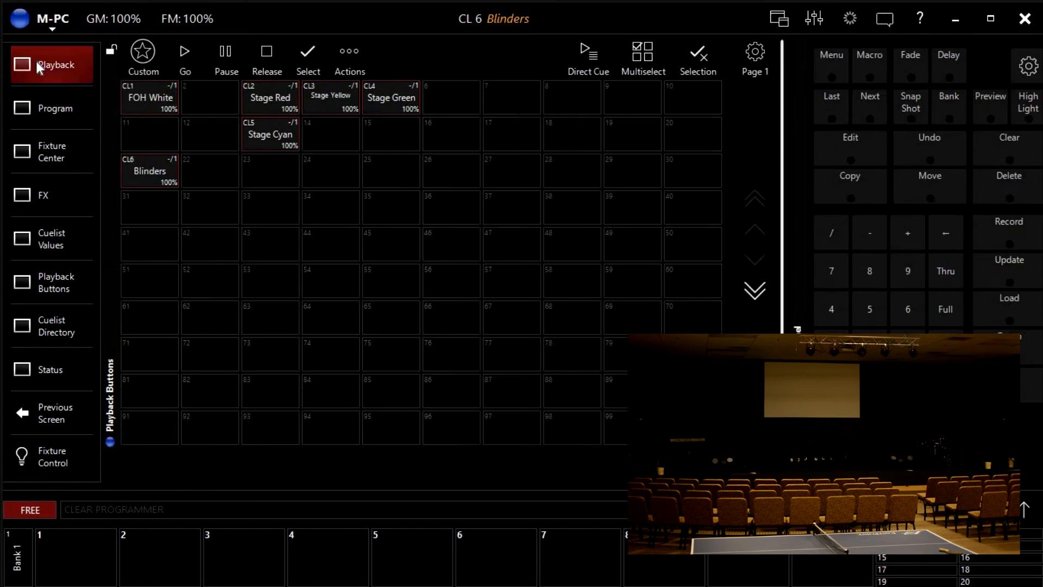
{"action": "left_click", "coordinate": [57, 109]}
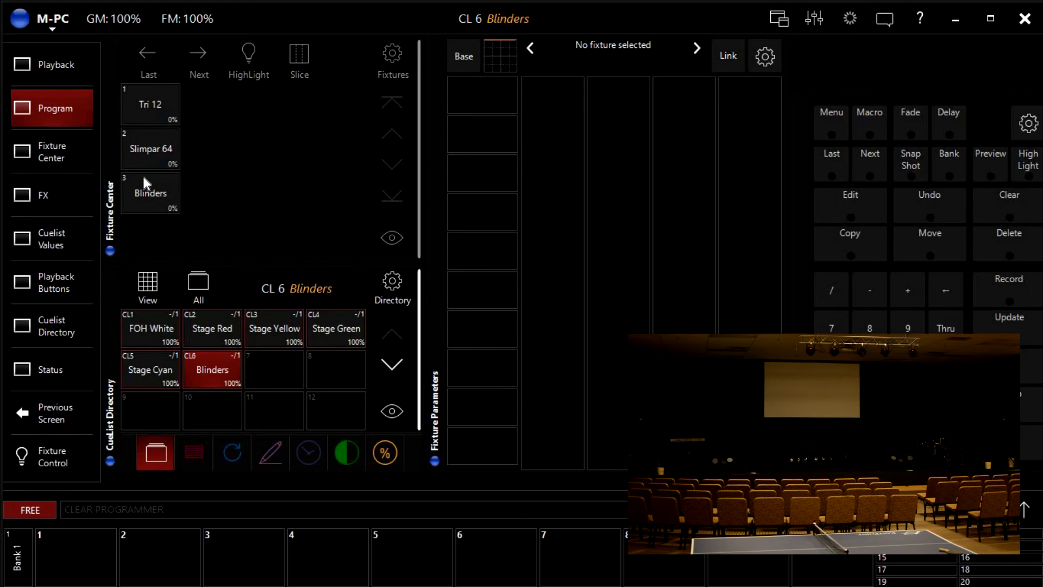
{"action": "left_click", "coordinate": [155, 145]}
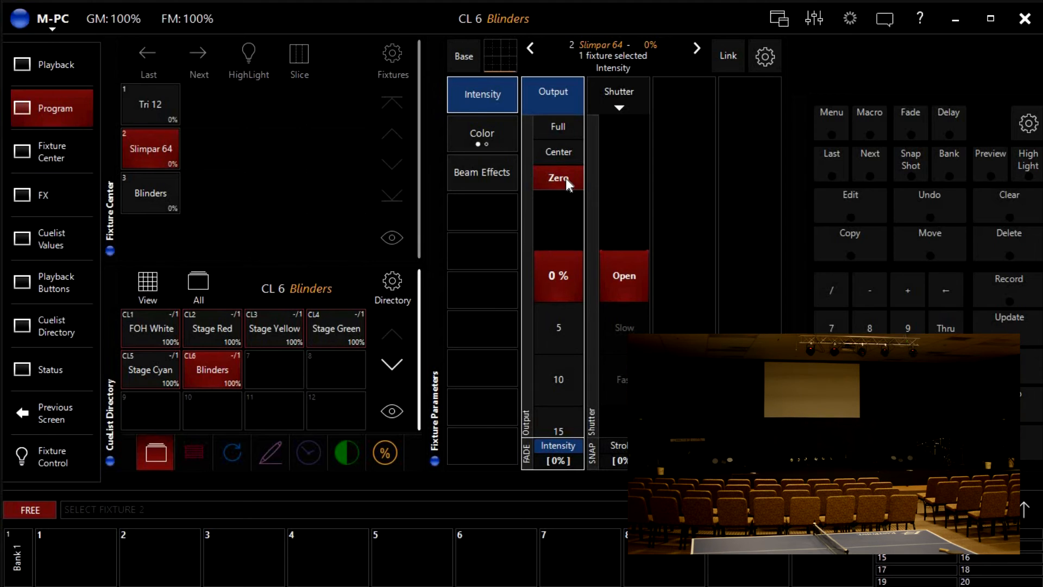
{"action": "left_click", "coordinate": [550, 127]}
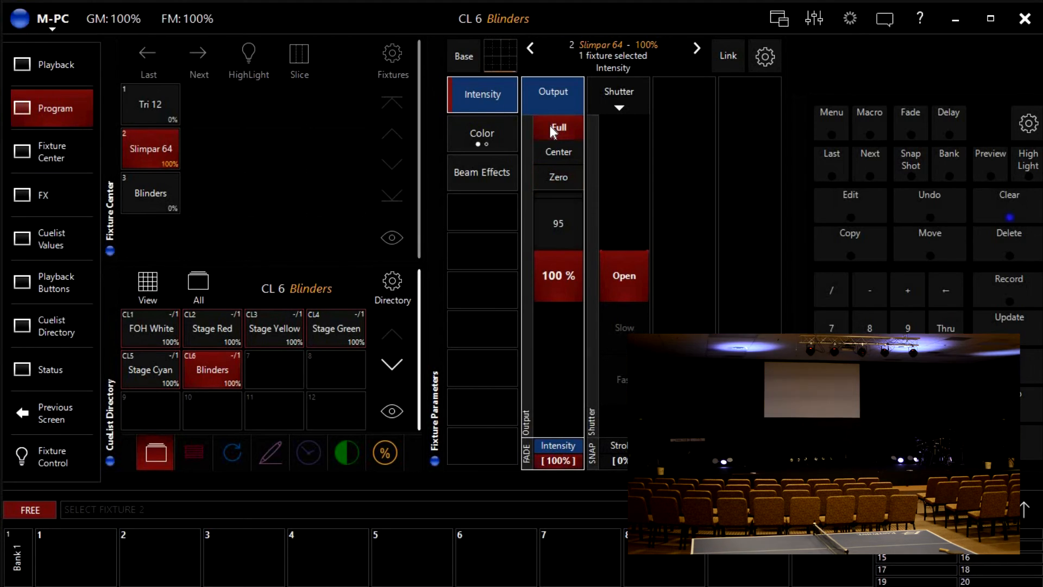
{"action": "left_click", "coordinate": [489, 135]}
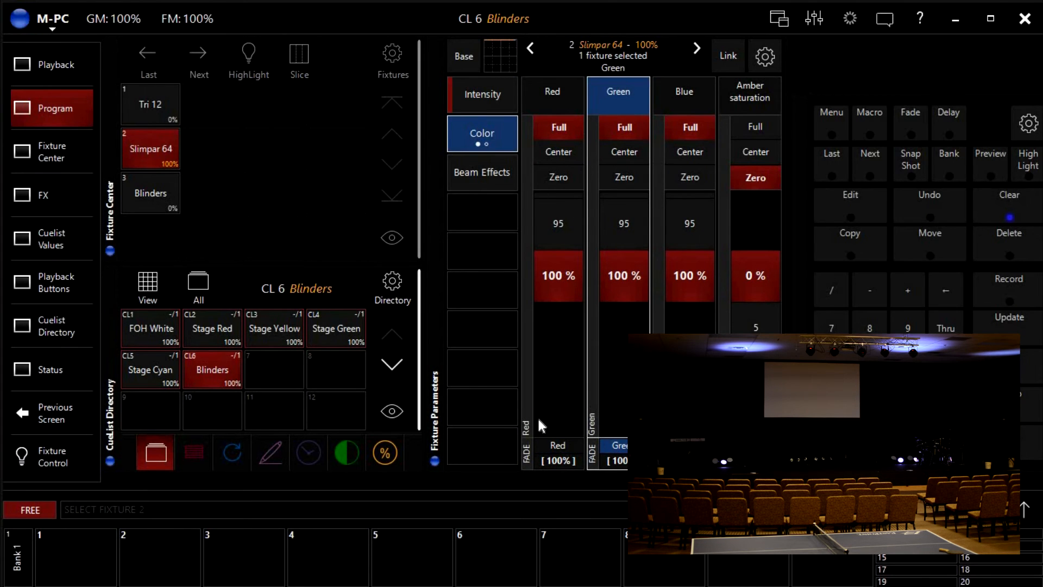
{"action": "double_click", "coordinate": [552, 455]}
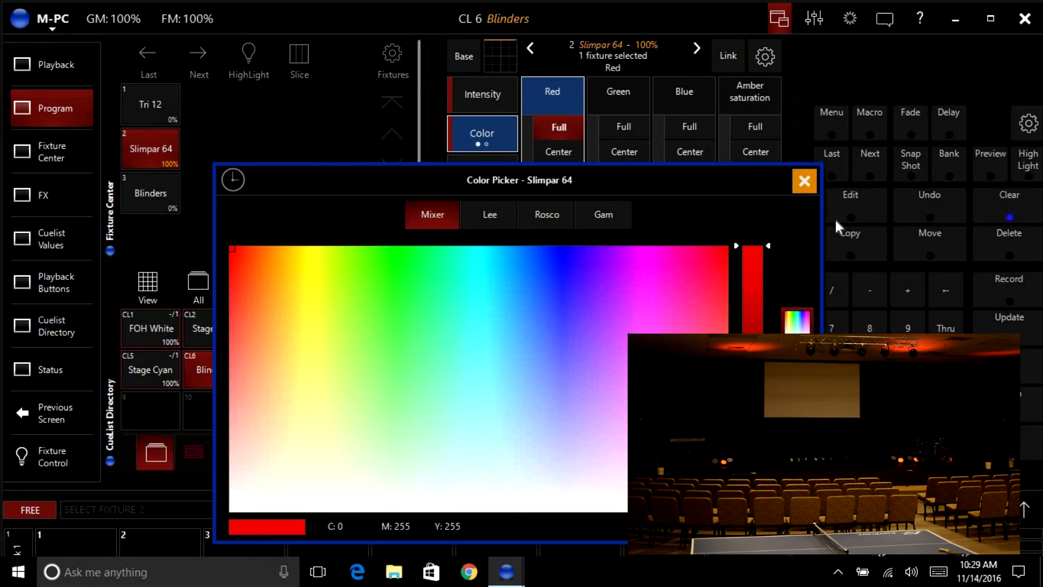
Step: Record the red look on playback button 7 as a chase named Stage Chase
{"action": "left_click", "coordinate": [991, 290]}
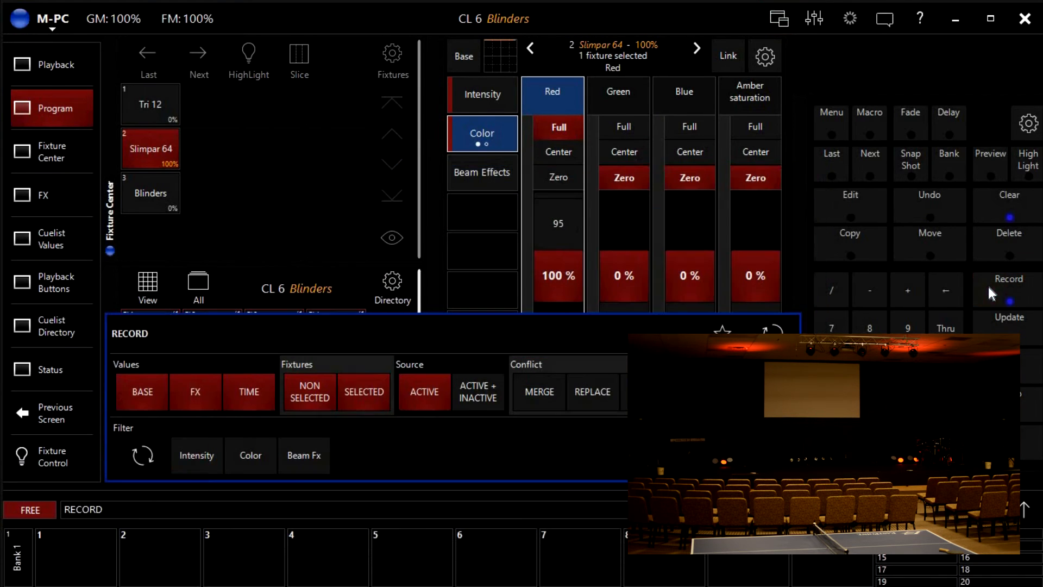
{"action": "left_click", "coordinate": [34, 66]}
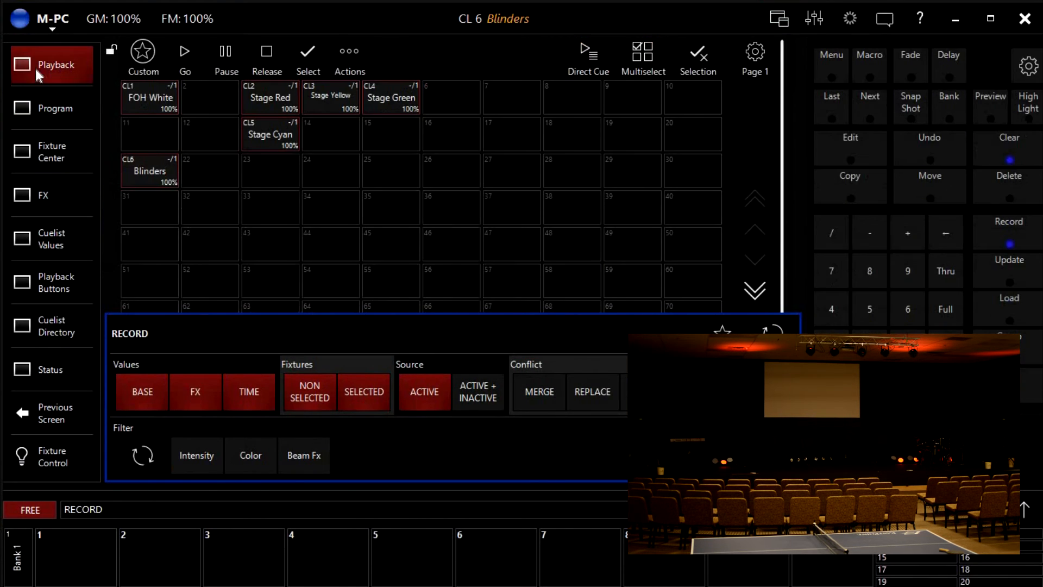
{"action": "left_click", "coordinate": [507, 104]}
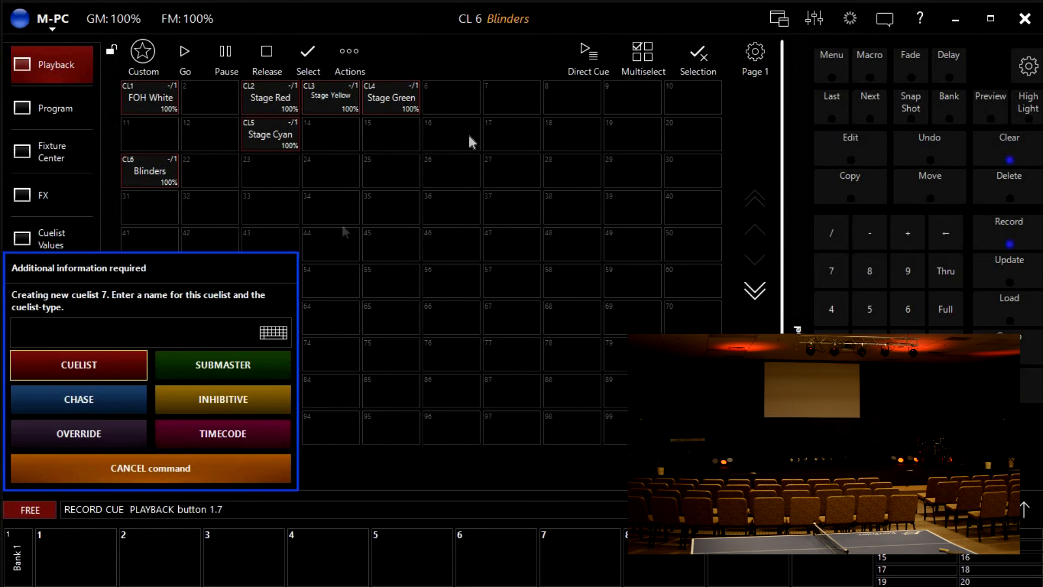
{"action": "type", "text": "Stage Chase"}
{"action": "key", "text": "BackSpace"}
{"action": "key", "text": "BackSpace"}
{"action": "type", "text": "se"}
{"action": "left_click", "coordinate": [79, 400]}
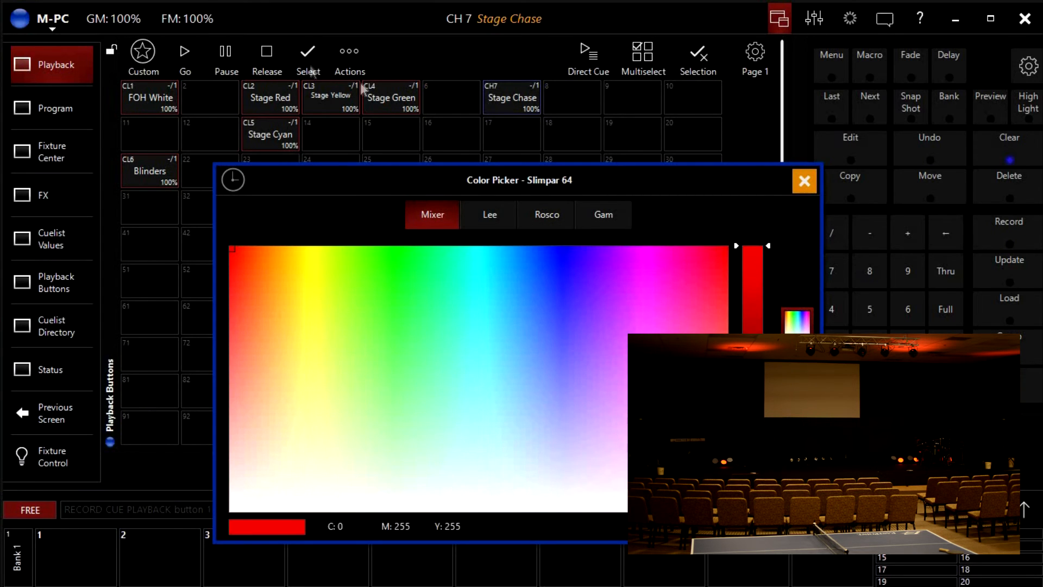
Step: Change the Slimpar 64's picked color to yellow (C 0, M 15, Y 255) and reactivate its 100% intensity in the programmer
{"action": "left_click", "coordinate": [42, 109]}
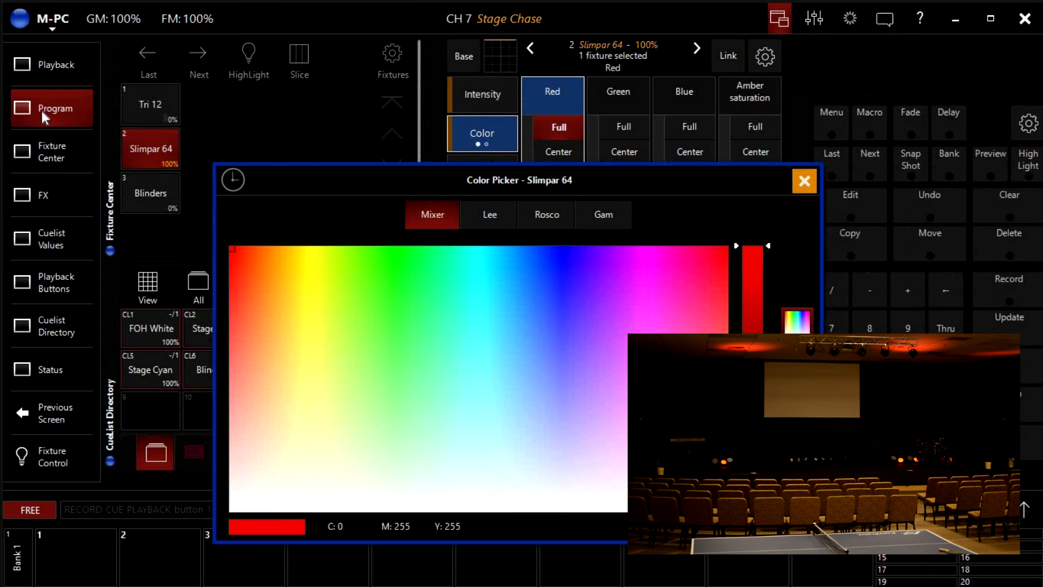
{"action": "left_click_drag", "start_coordinate": [622, 179], "coordinate": [548, 149]}
{"action": "left_click_drag", "start_coordinate": [238, 238], "coordinate": [235, 217]}
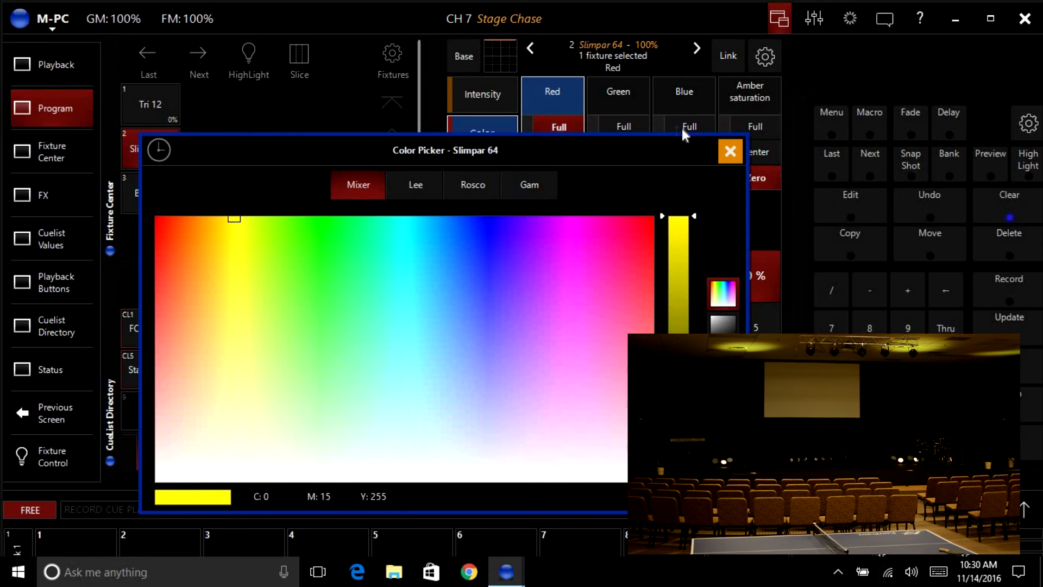
{"action": "left_click_drag", "start_coordinate": [643, 152], "coordinate": [673, 204]}
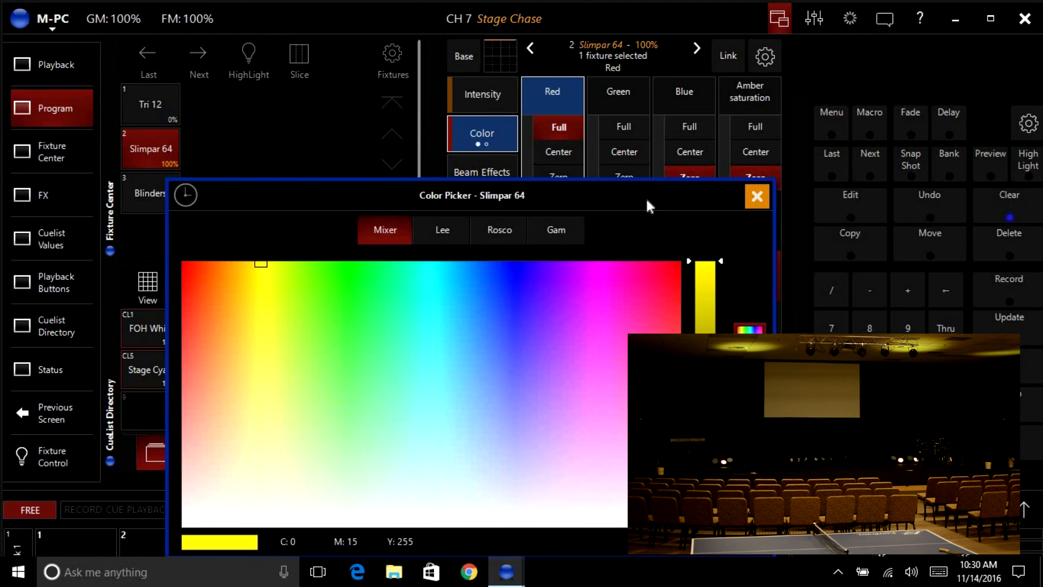
{"action": "left_click_drag", "start_coordinate": [646, 197], "coordinate": [657, 236]}
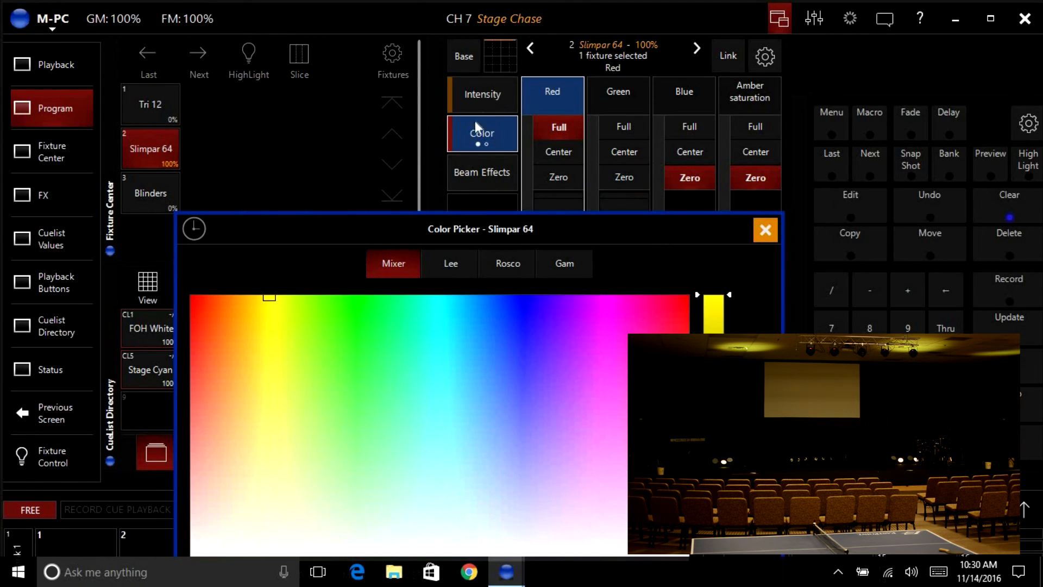
{"action": "left_click", "coordinate": [767, 229]}
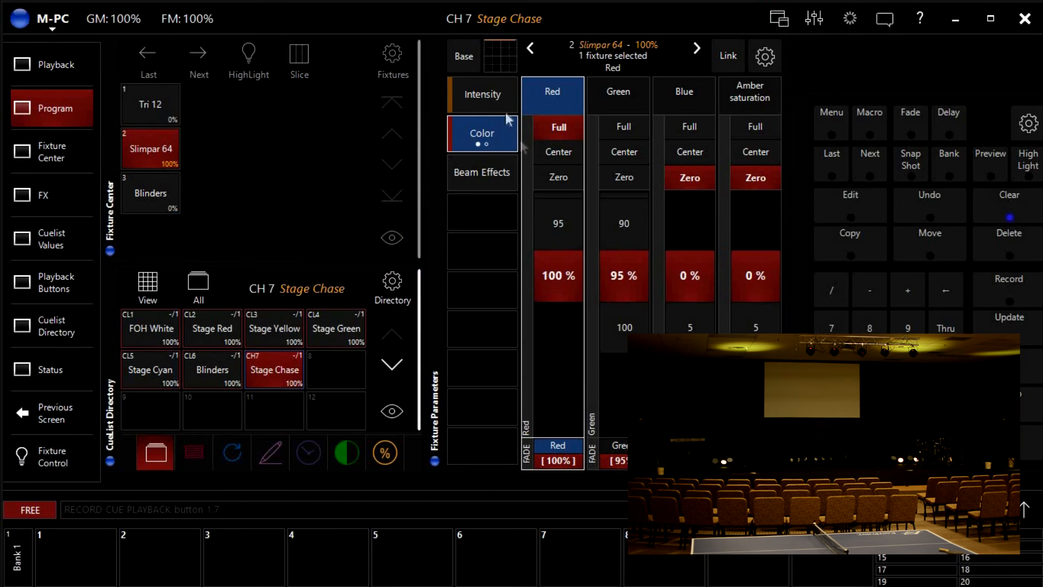
{"action": "left_click", "coordinate": [478, 92]}
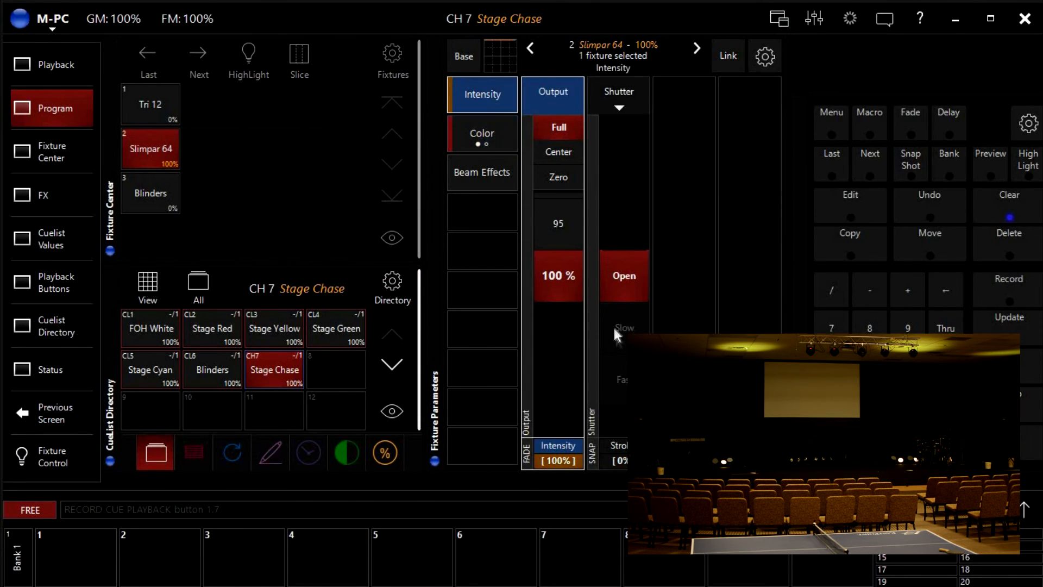
{"action": "left_click", "coordinate": [560, 287]}
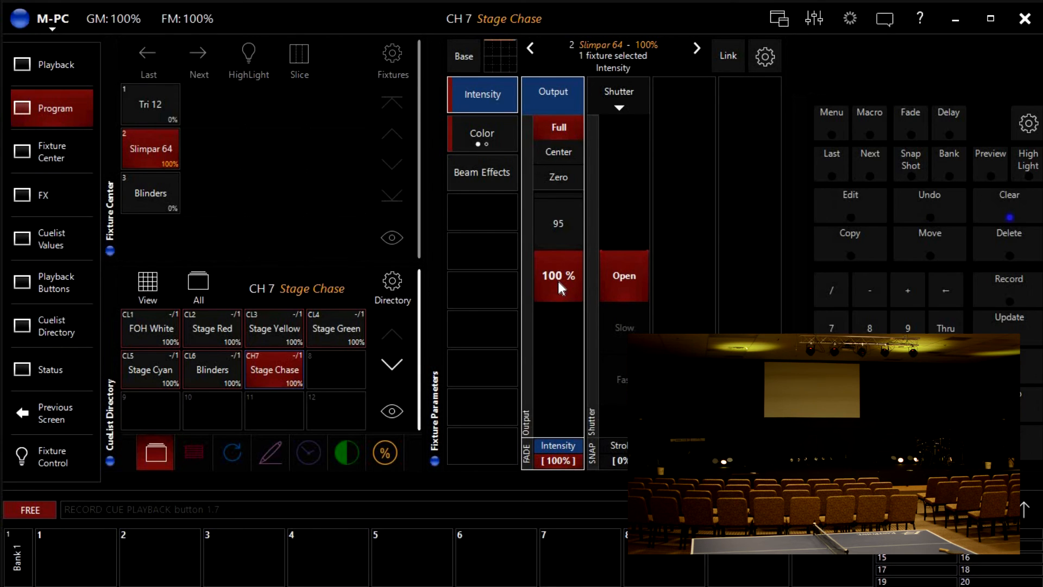
Step: Record the yellow Slimpar 64 look as an additional cue in the Stage Chase on playback button 7
{"action": "left_click", "coordinate": [986, 288]}
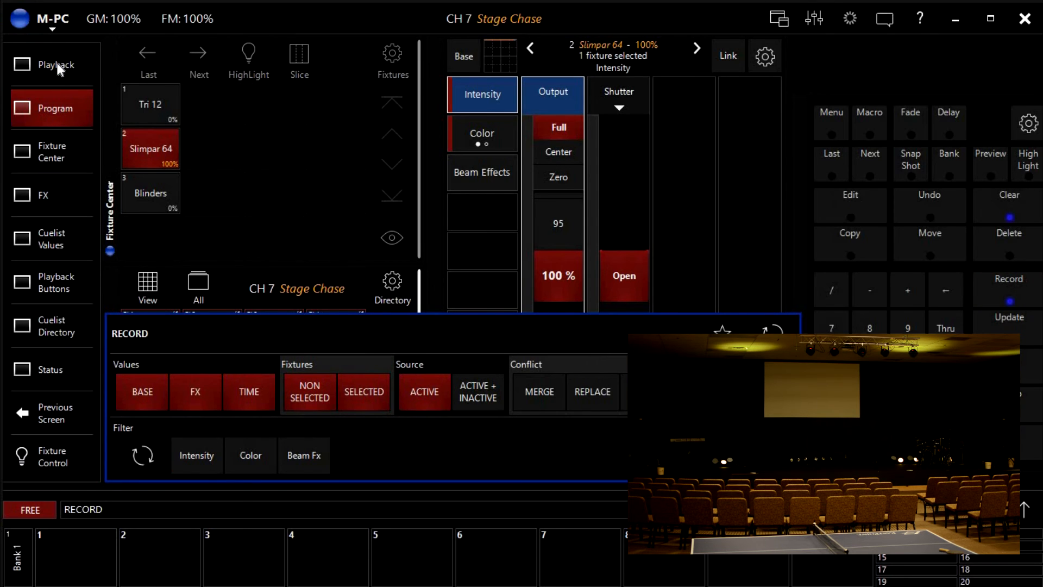
{"action": "left_click", "coordinate": [57, 64]}
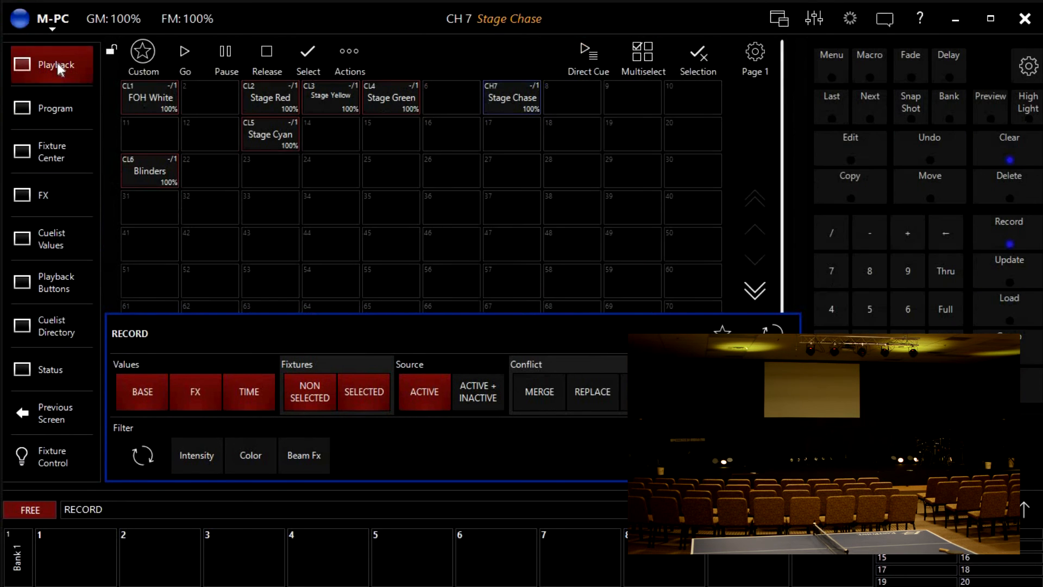
{"action": "left_click", "coordinate": [509, 98]}
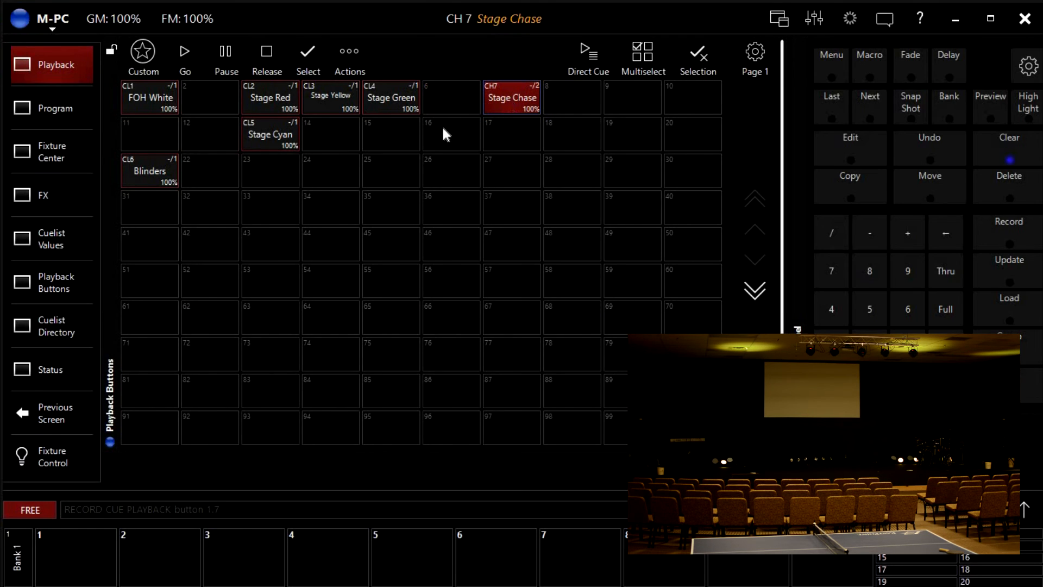
Step: Change the Slimpar 64's picked color to green (C 225, M 0, Y 255) and reactivate its 100% intensity in the programmer
{"action": "left_click", "coordinate": [45, 109]}
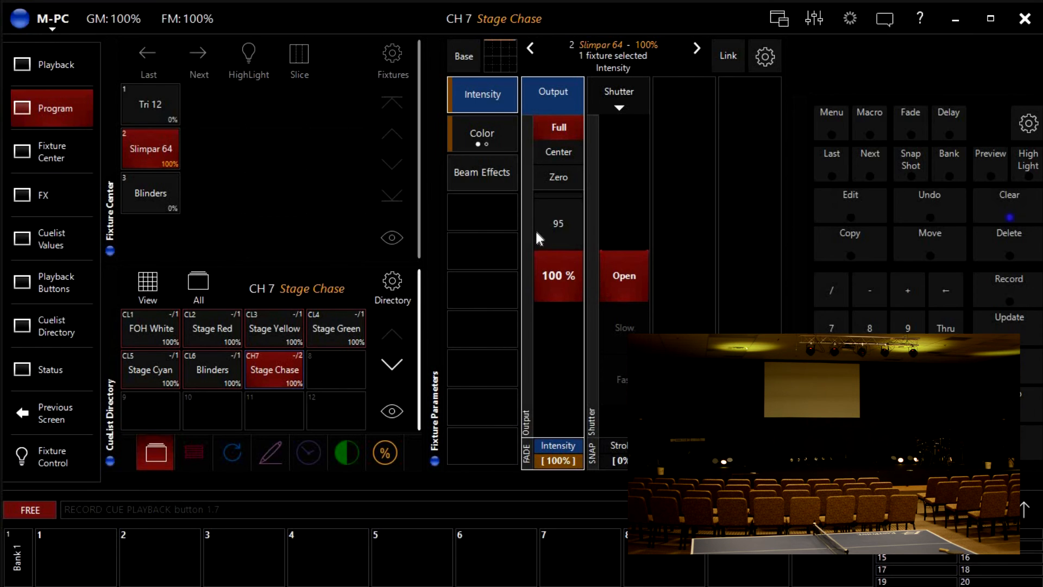
{"action": "left_click", "coordinate": [480, 131]}
{"action": "left_click", "coordinate": [479, 133]}
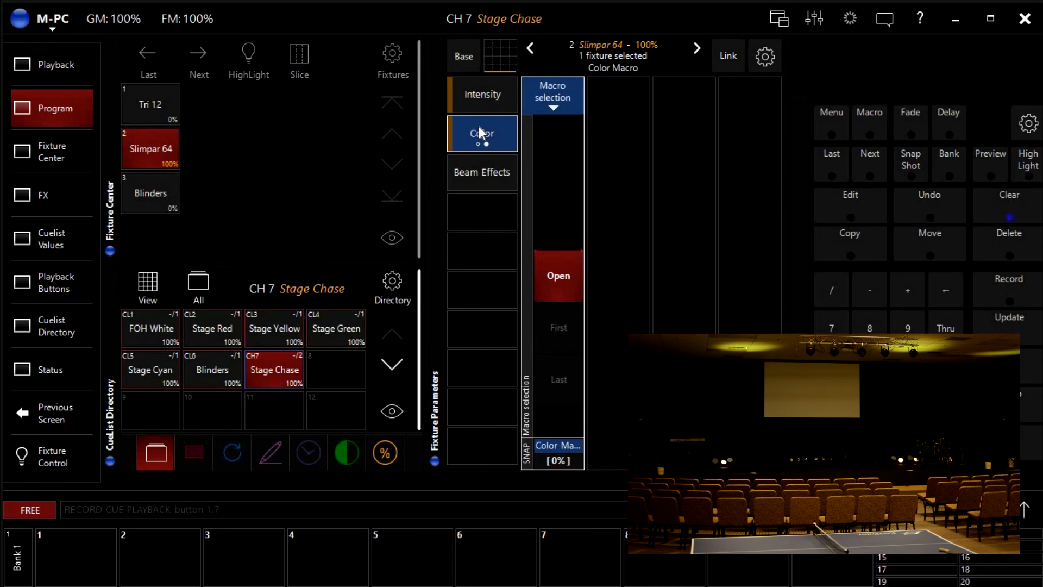
{"action": "left_click", "coordinate": [479, 134]}
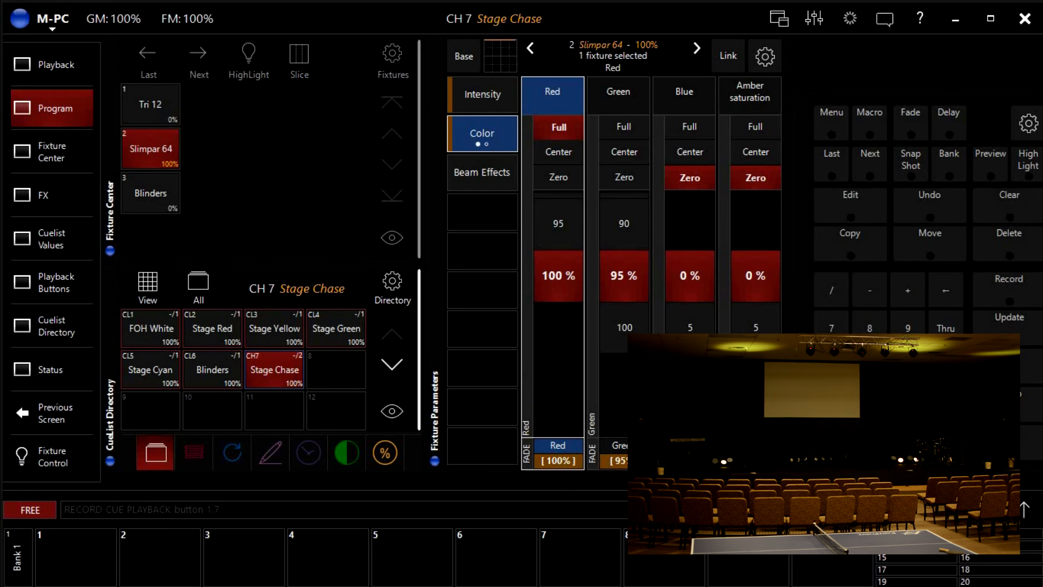
{"action": "left_click", "coordinate": [559, 465]}
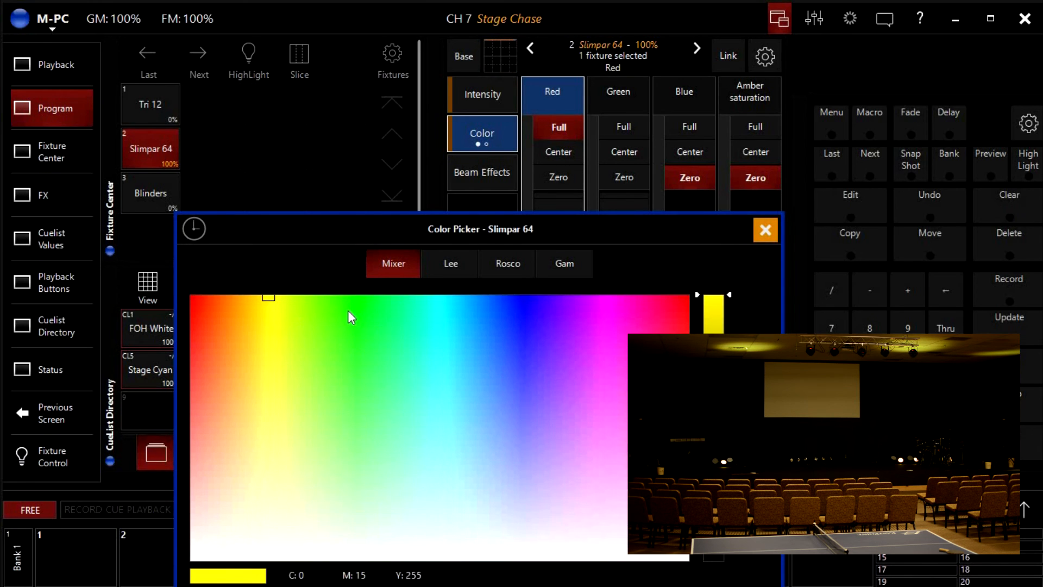
{"action": "left_click", "coordinate": [348, 296]}
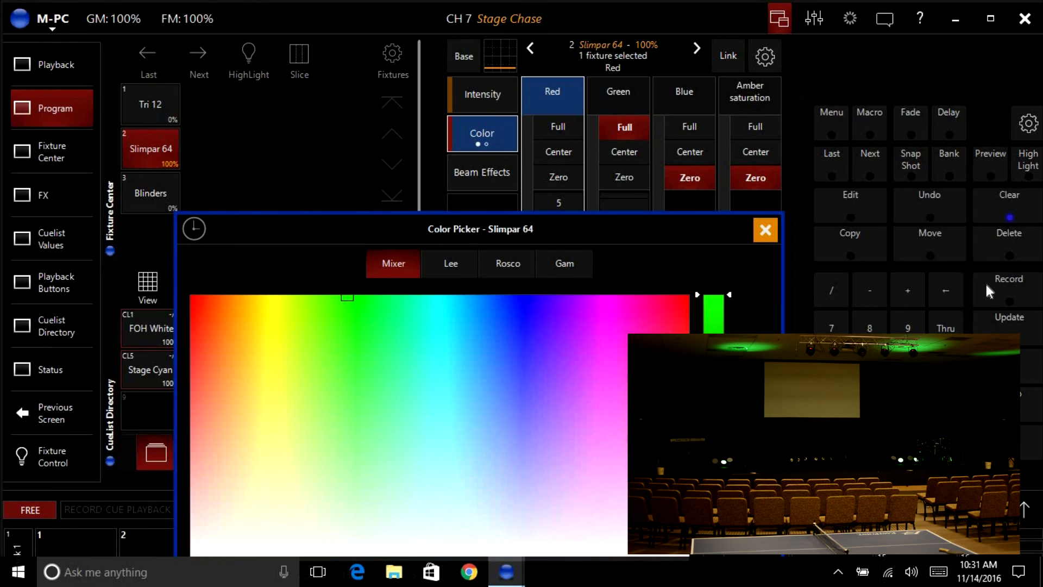
{"action": "left_click", "coordinate": [492, 93]}
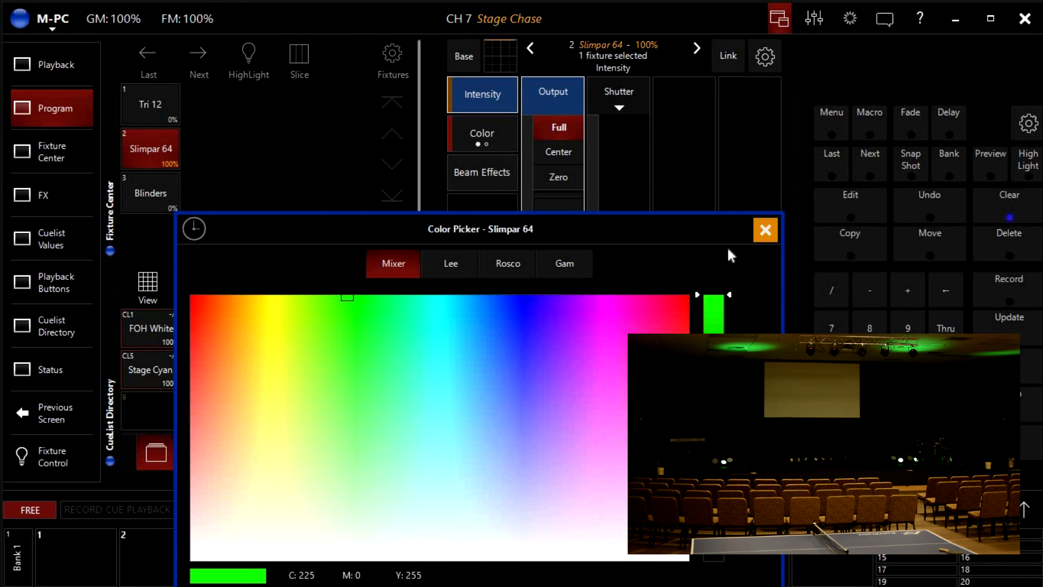
{"action": "left_click", "coordinate": [765, 230]}
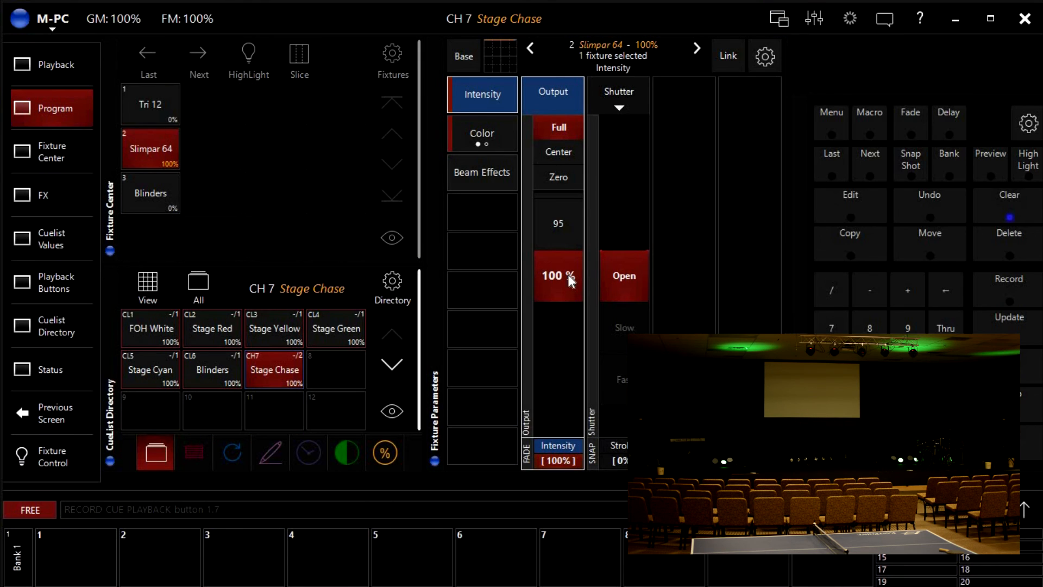
Step: Record the green look as a further cue in the Stage Chase on playback button 7, and clear the programmer
{"action": "left_click", "coordinate": [1013, 295]}
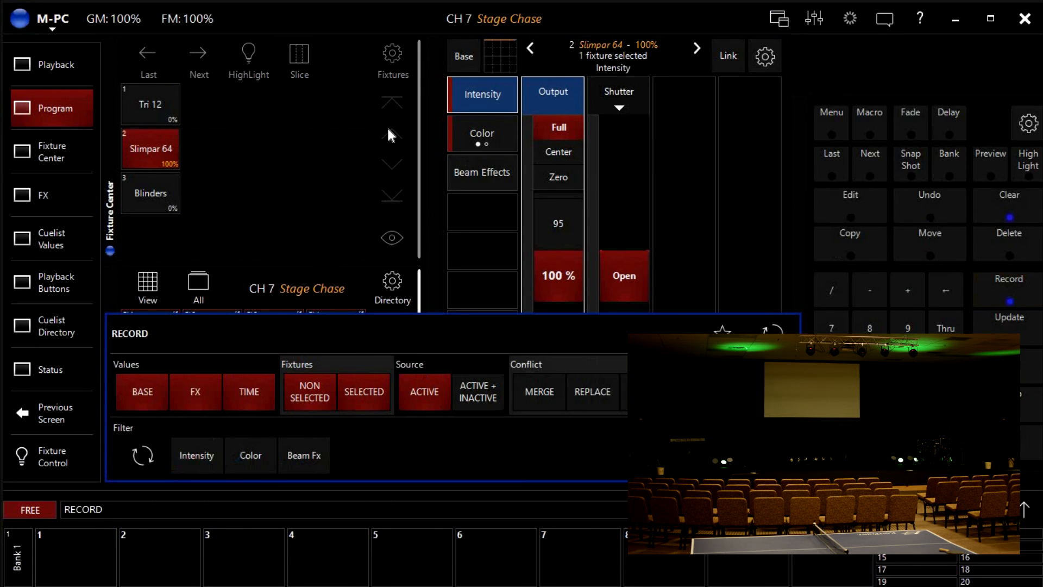
{"action": "left_click", "coordinate": [43, 67]}
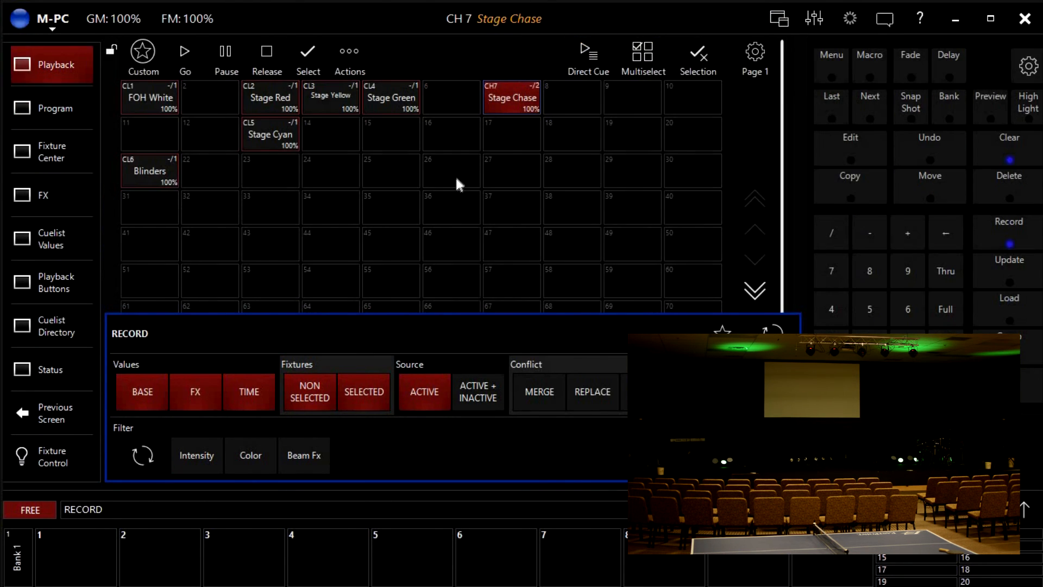
{"action": "left_click", "coordinate": [504, 98]}
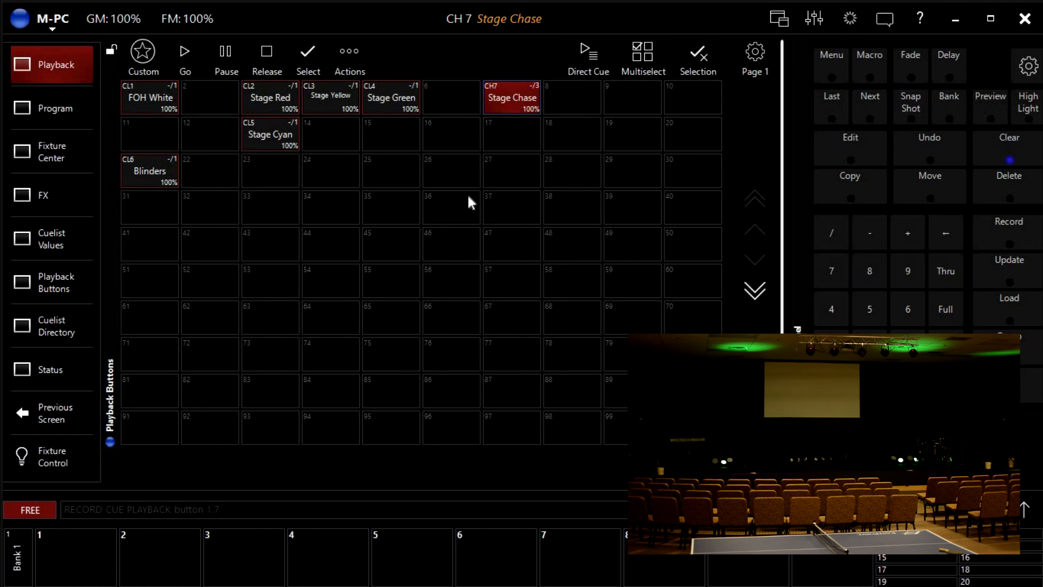
{"action": "left_click", "coordinate": [982, 147]}
{"action": "left_click", "coordinate": [982, 147]}
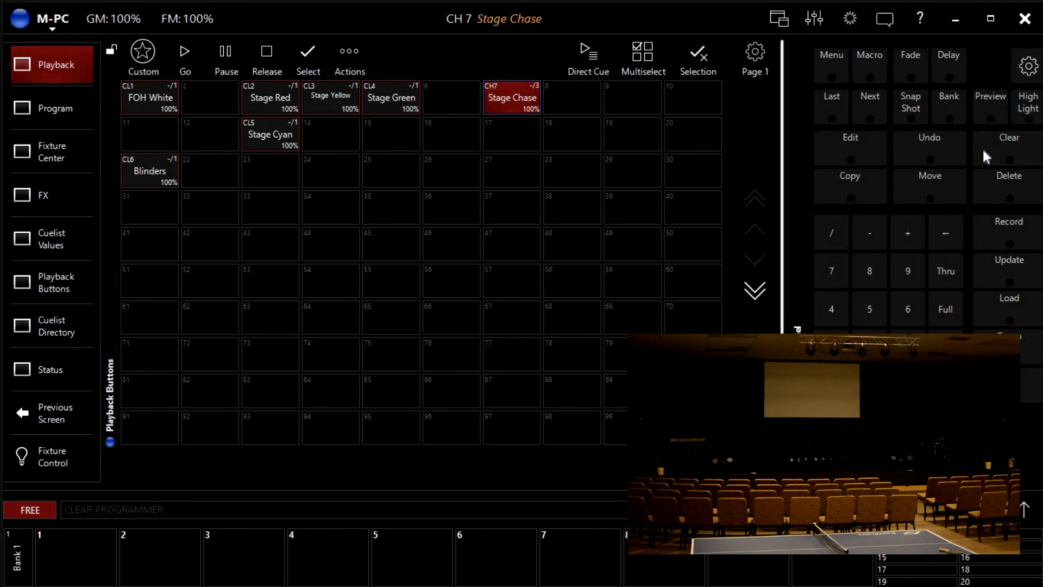
{"action": "left_click", "coordinate": [56, 108]}
{"action": "left_click", "coordinate": [56, 68]}
{"action": "left_click", "coordinate": [52, 112]}
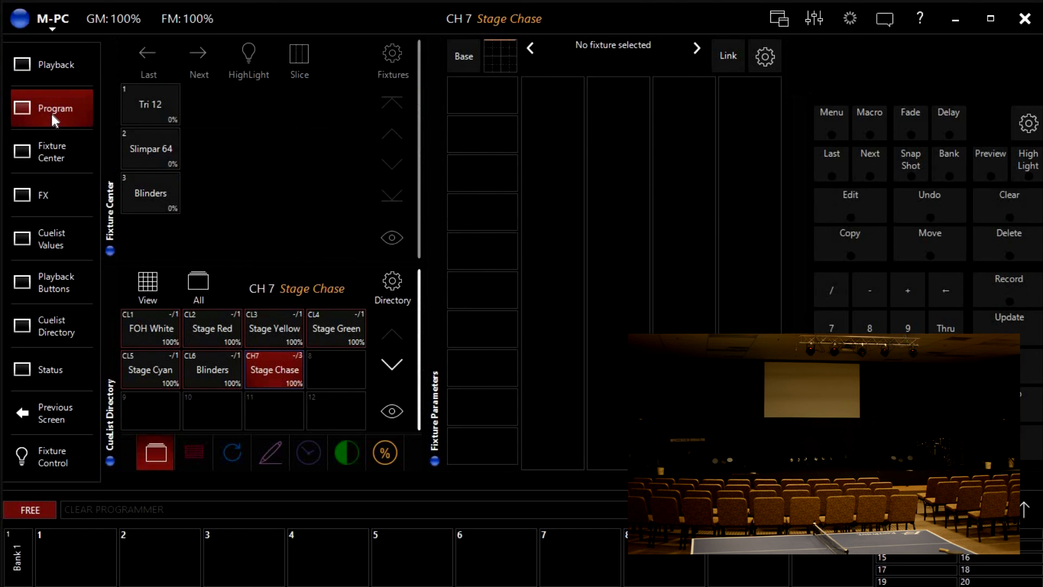
{"action": "left_click", "coordinate": [52, 63]}
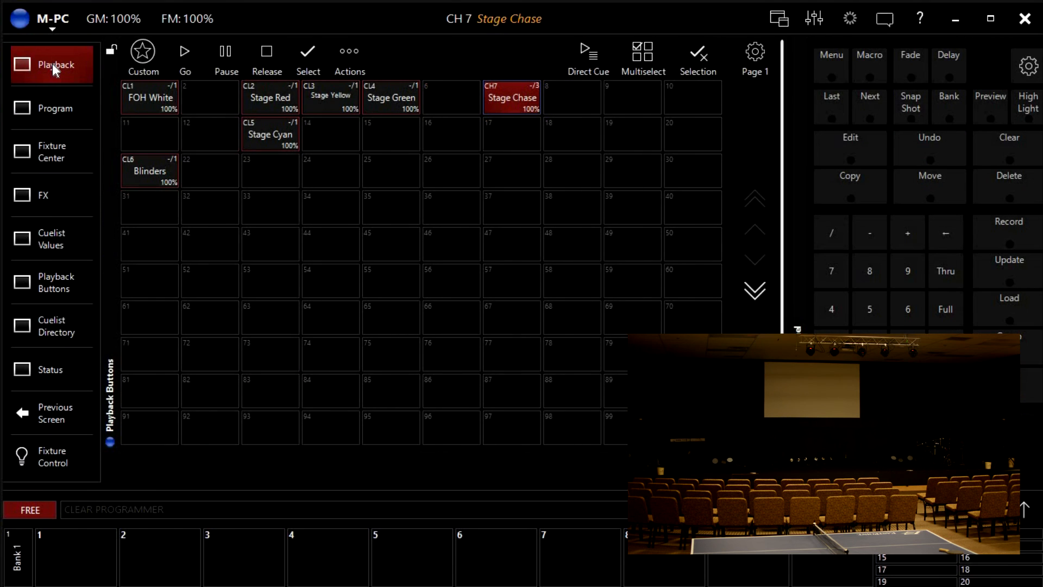